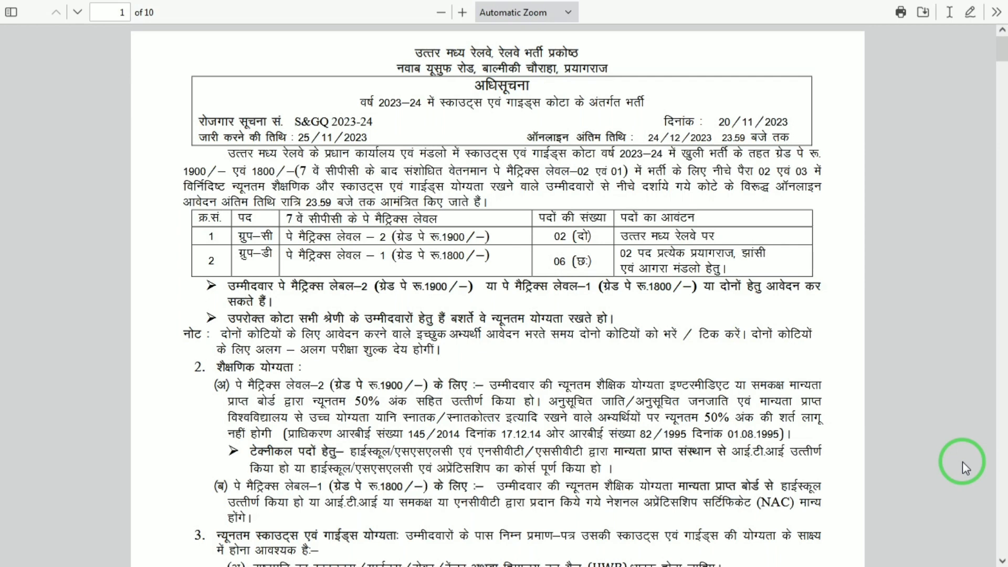
Step: Scroll through page 1 of the notification from the eligibility criteria to the age relaxation table
scroll(963, 462, "down", 2)
scroll(963, 462, "up", 2)
scroll(962, 461, "down", 1)
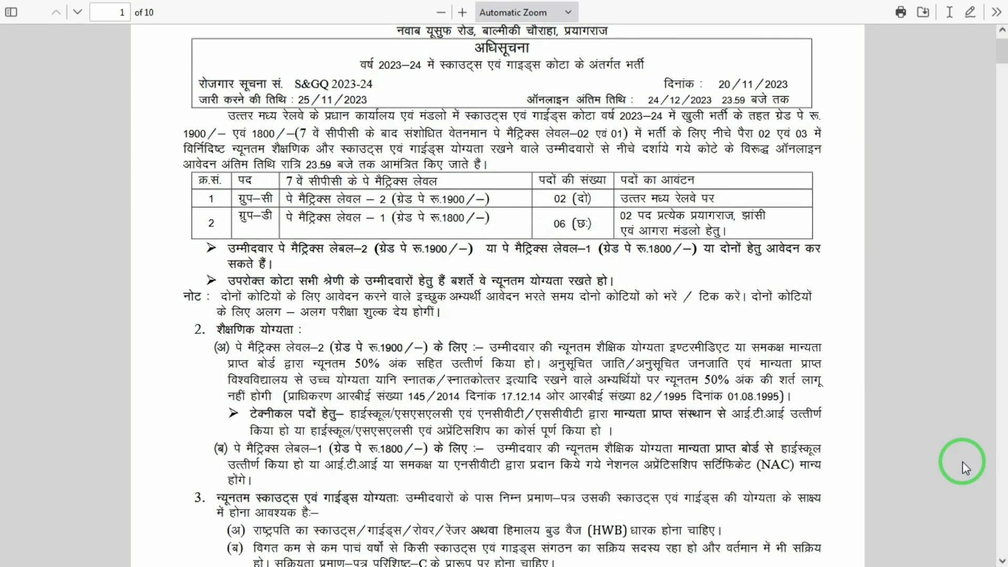
scroll(962, 461, "down", 1)
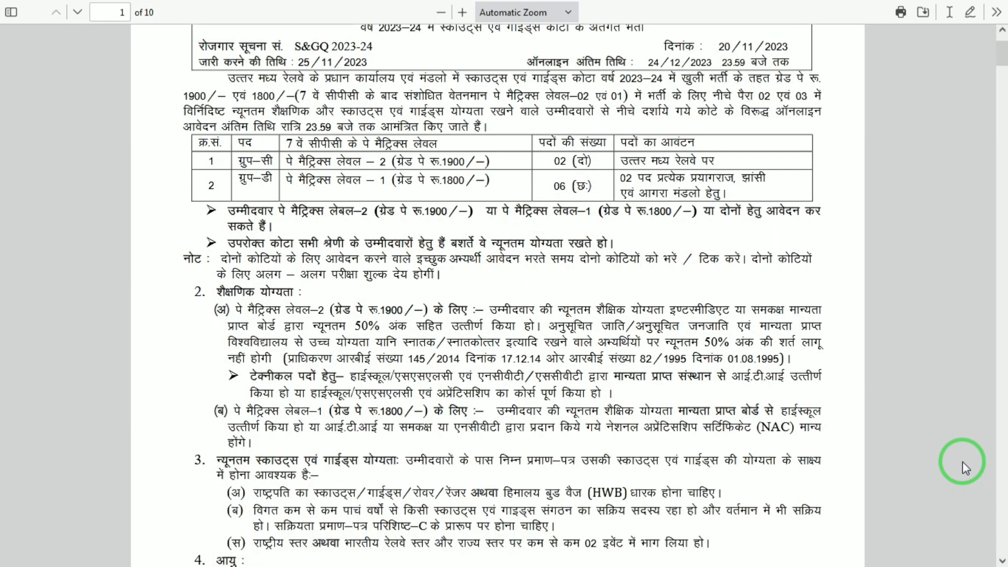
scroll(962, 462, "down", 1)
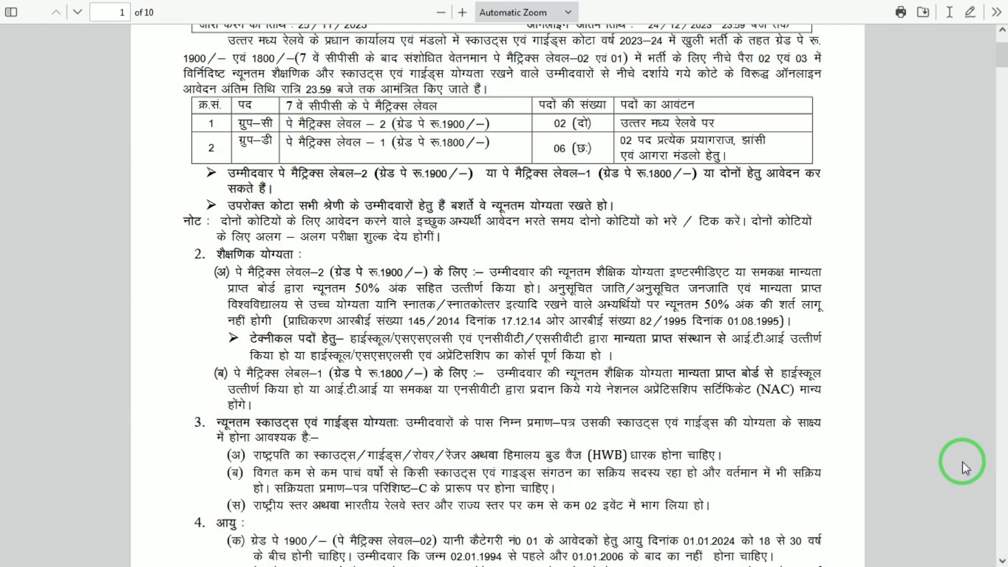
scroll(962, 462, "down", 2)
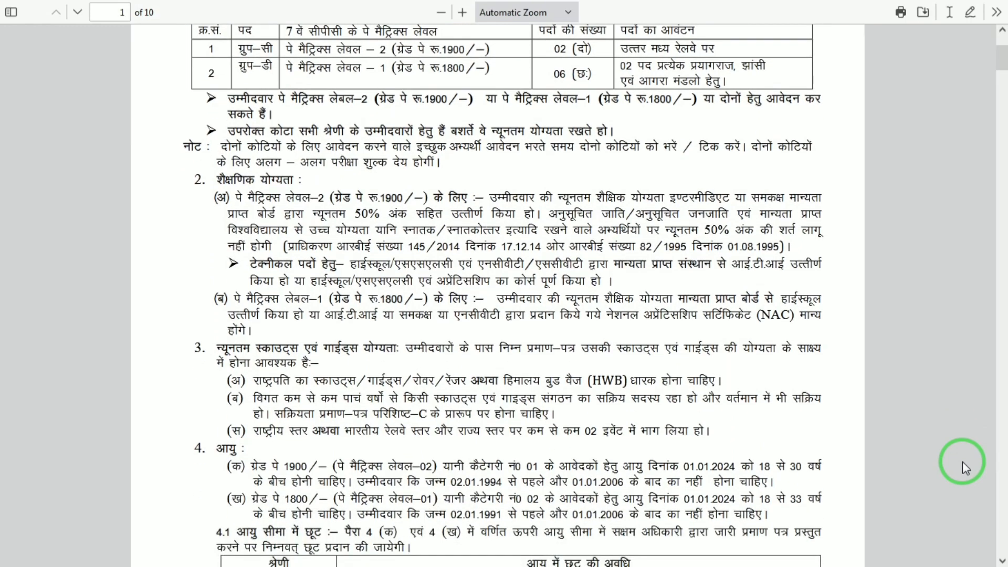
scroll(963, 462, "down", 2)
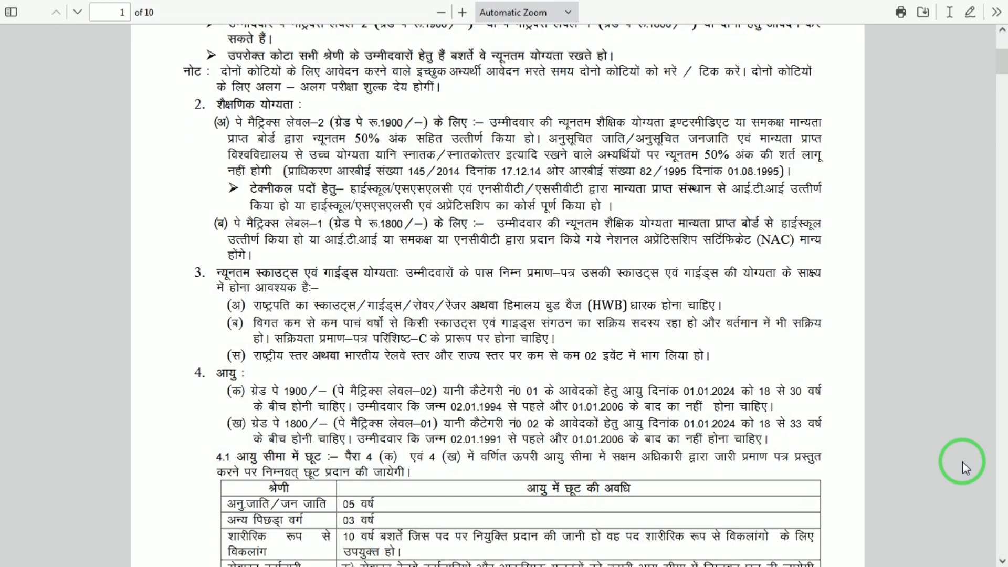
scroll(962, 462, "down", 5)
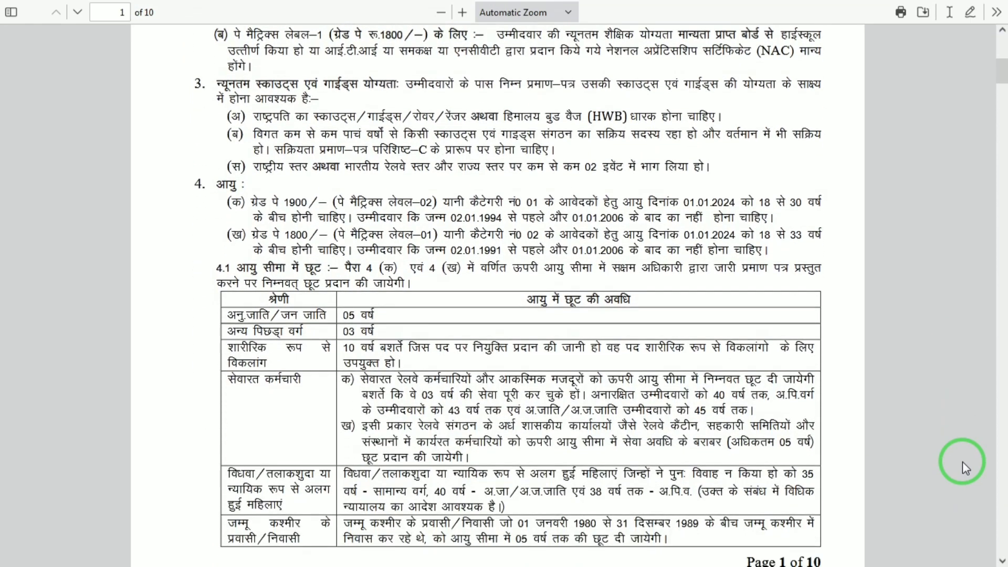
scroll(962, 461, "down", 4)
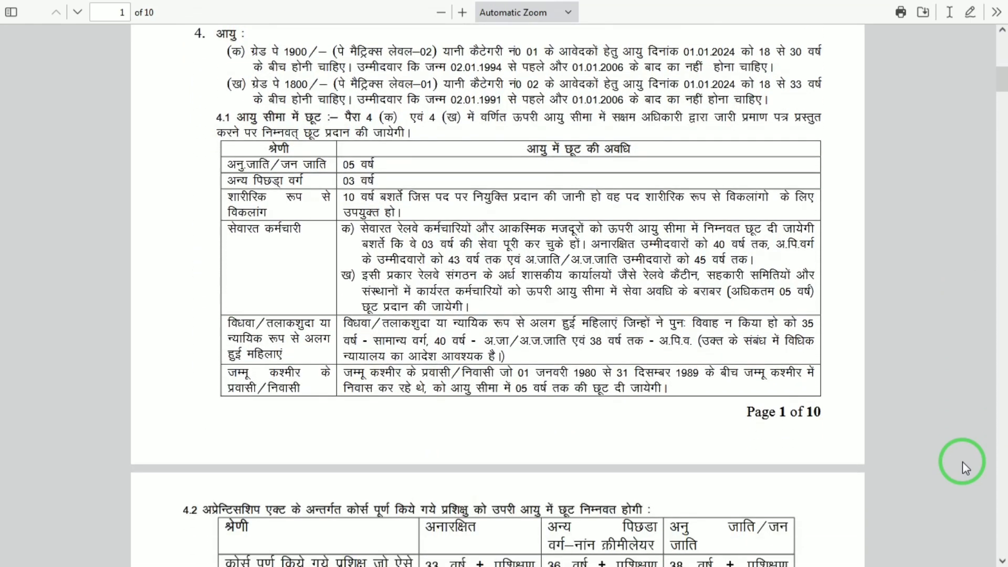
scroll(962, 461, "down", 3)
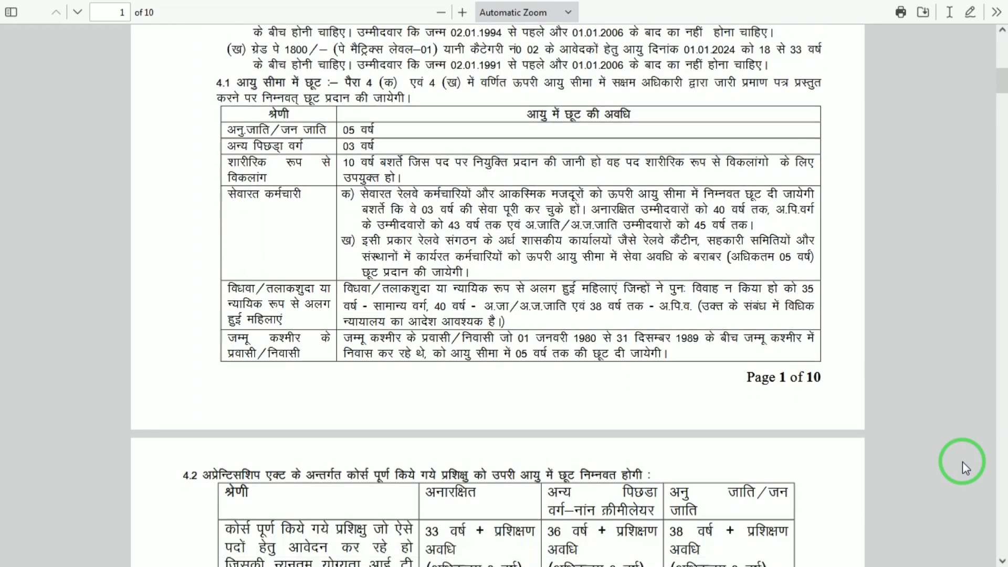
scroll(963, 461, "up", 4)
scroll(963, 461, "up", 1)
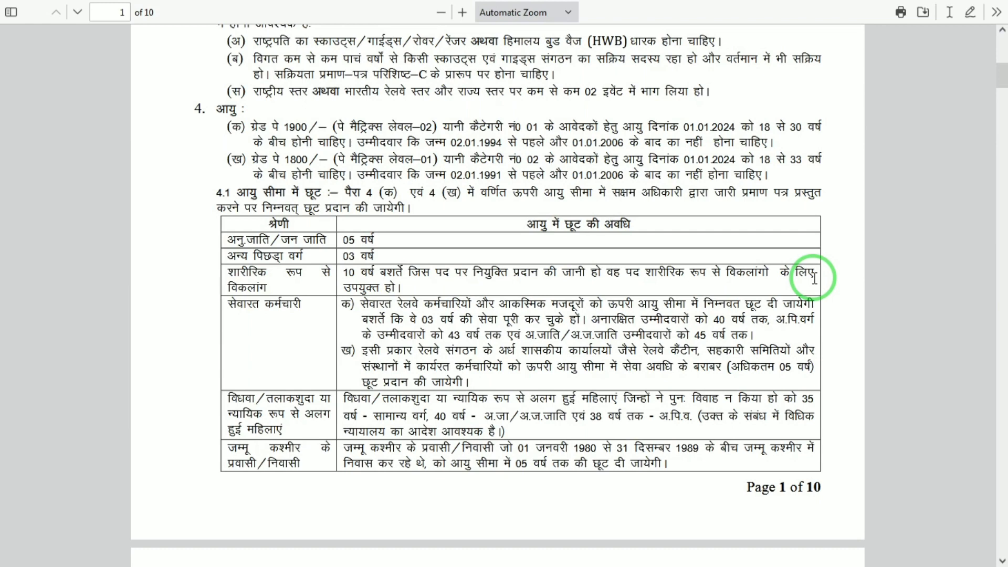
scroll(814, 278, "down", 4)
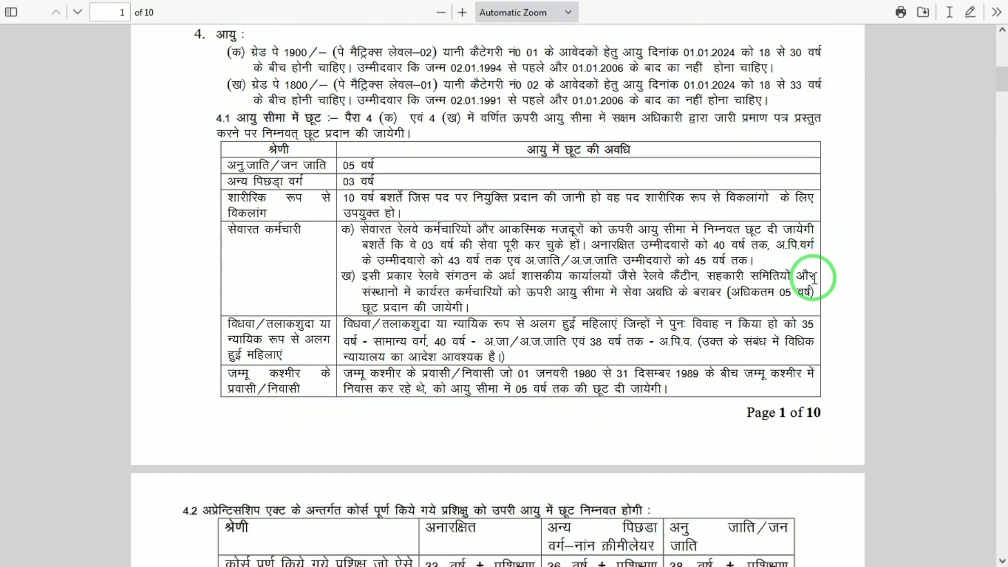
scroll(814, 277, "down", 10)
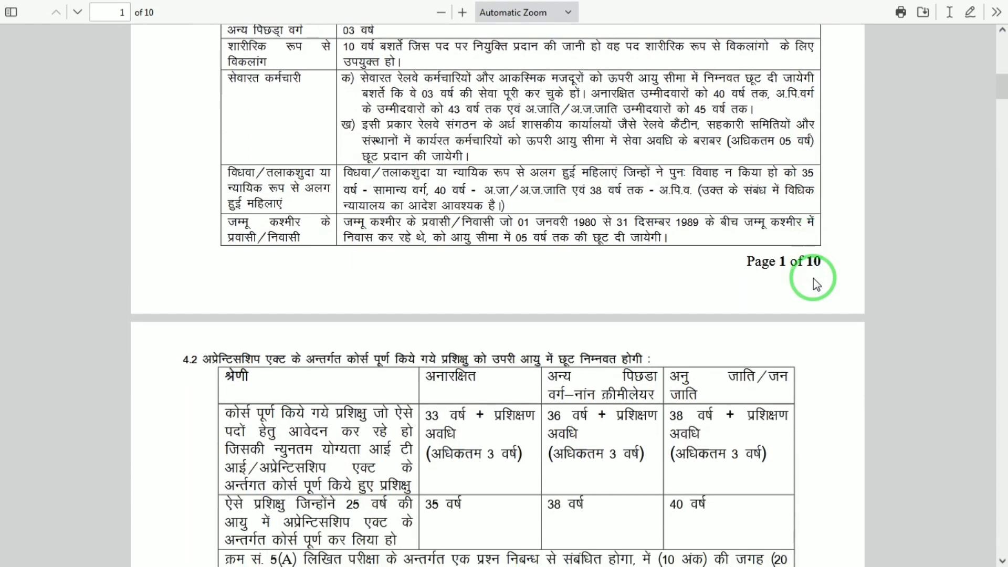
Step: Scroll through pages 2–4 past the marks table, conditions and fees to section 11
scroll(814, 278, "down", 3)
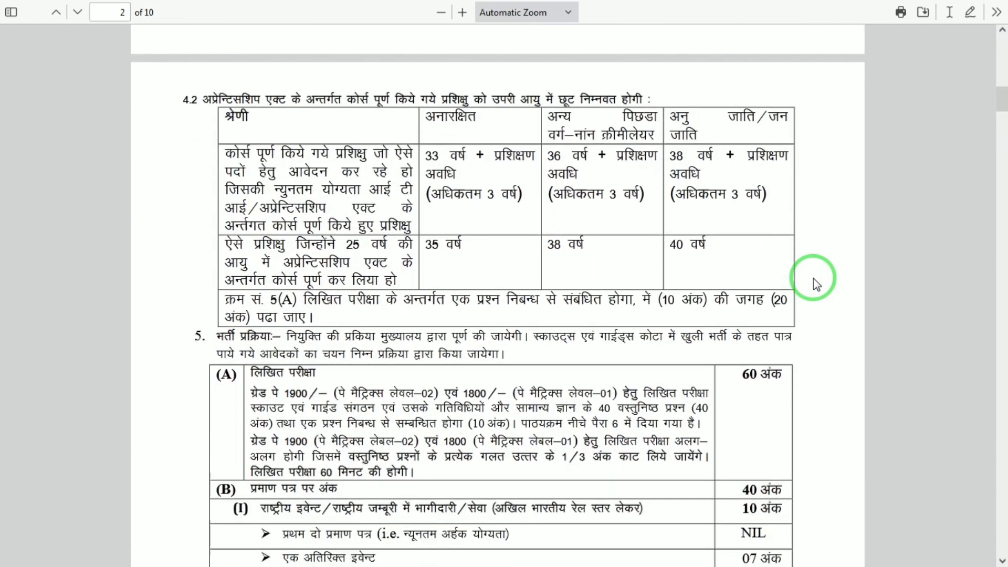
scroll(814, 278, "down", 7)
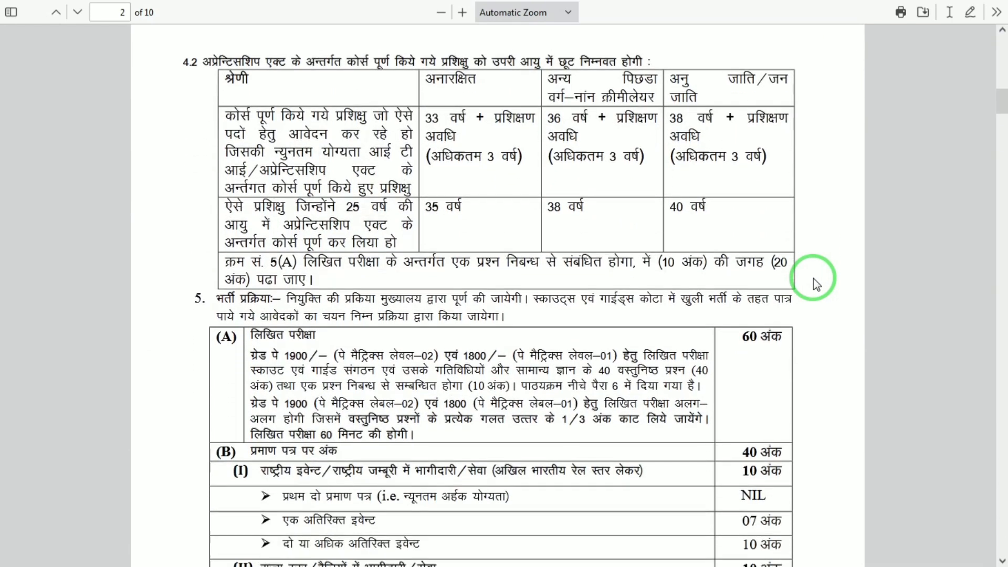
scroll(814, 278, "down", 3)
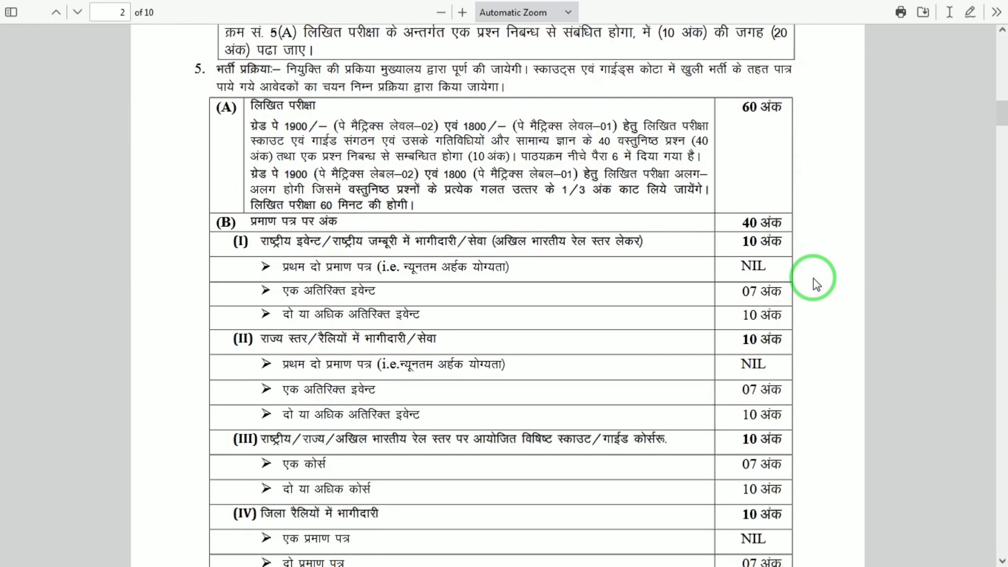
scroll(814, 278, "down", 3)
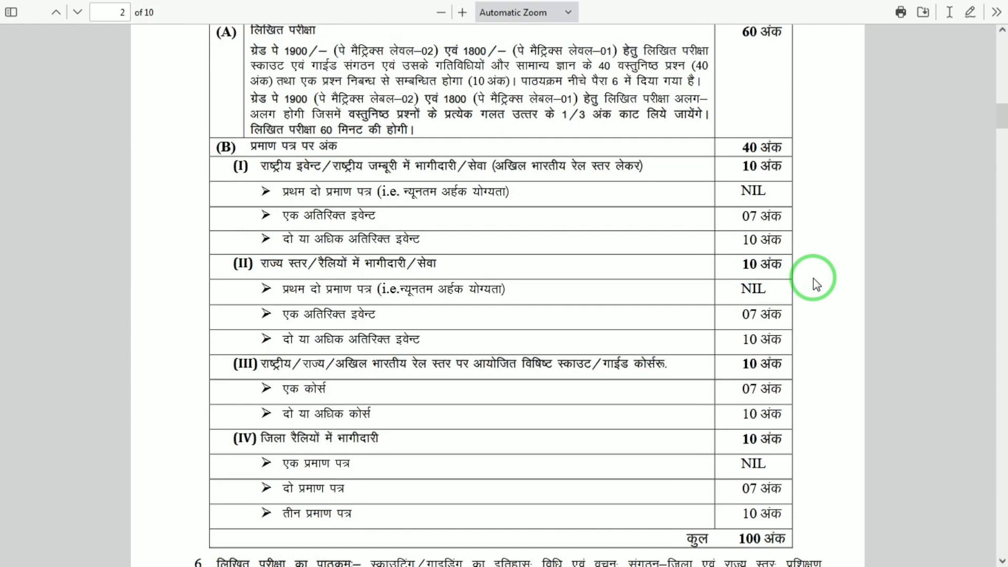
scroll(814, 278, "down", 2)
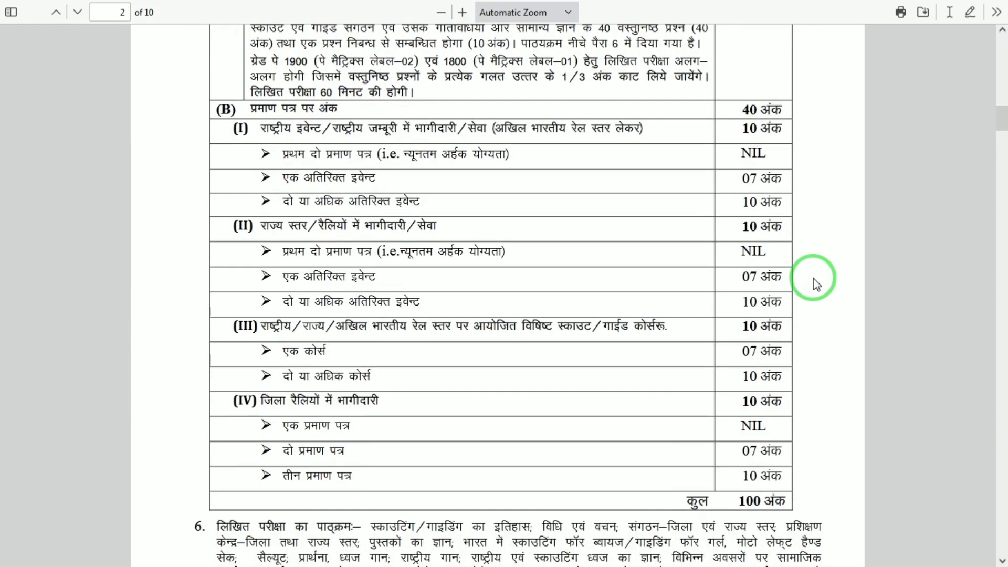
scroll(814, 279, "down", 2)
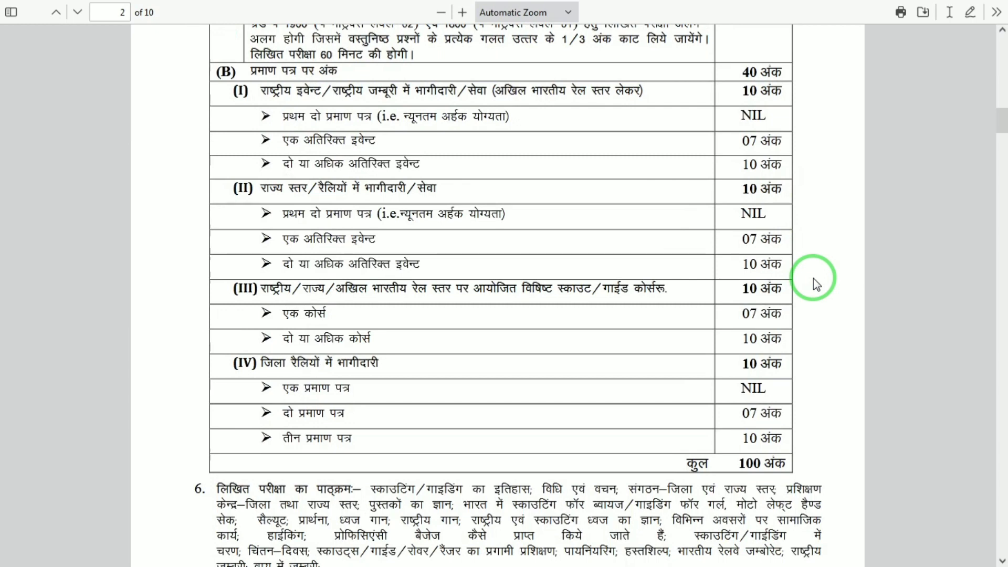
scroll(814, 279, "down", 6)
scroll(814, 281, "down", 10)
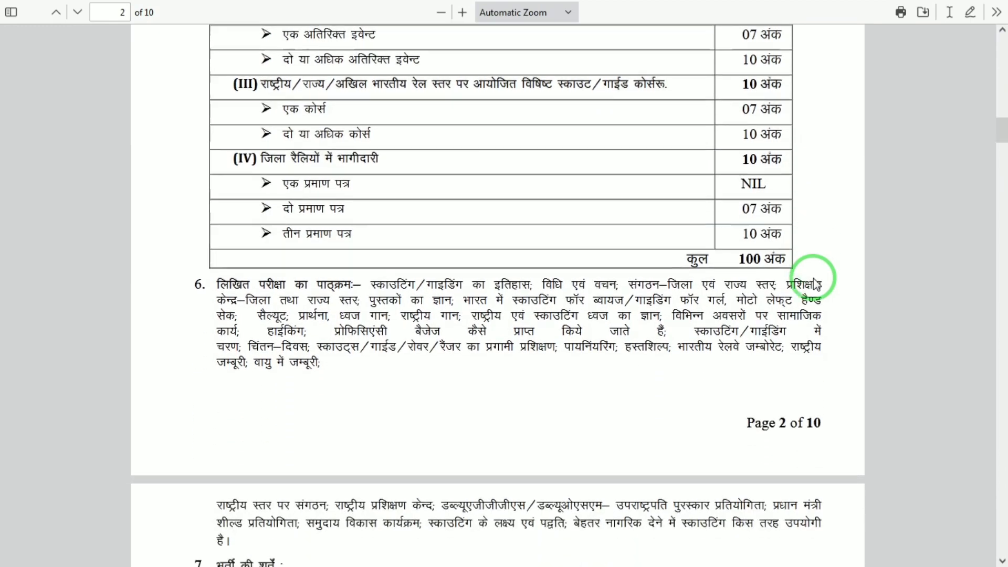
scroll(814, 283, "down", 13)
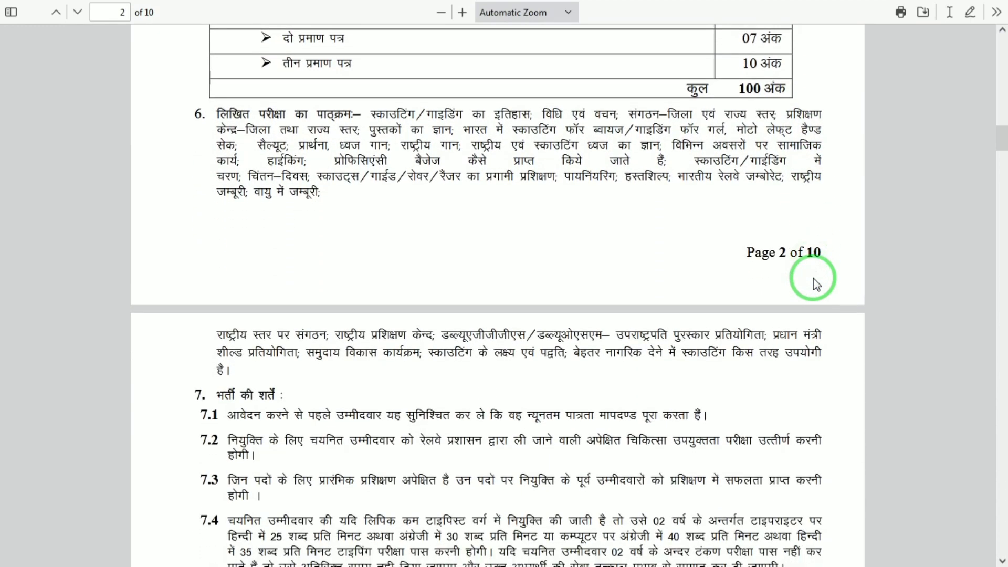
scroll(814, 281, "down", 4)
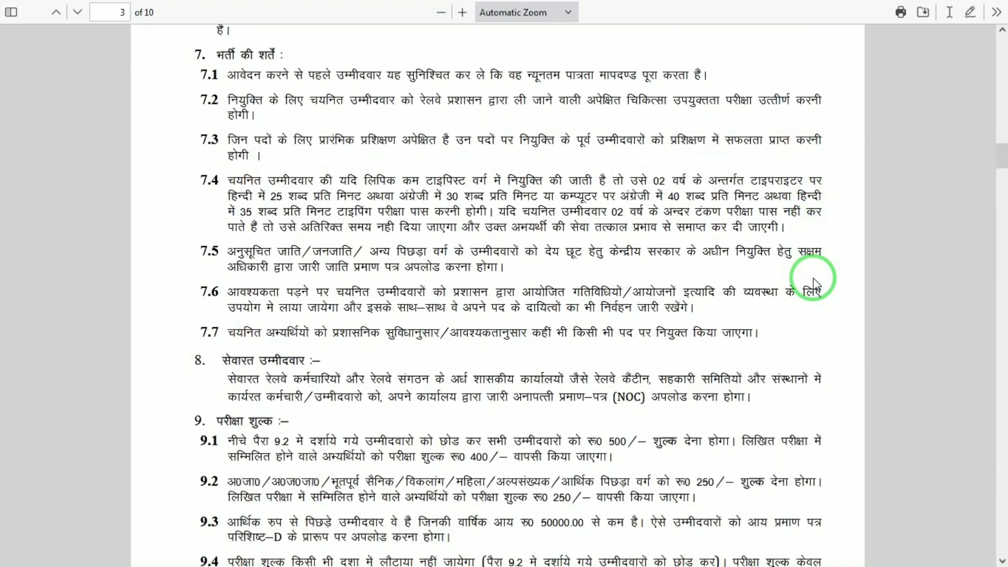
scroll(814, 283, "down", 20)
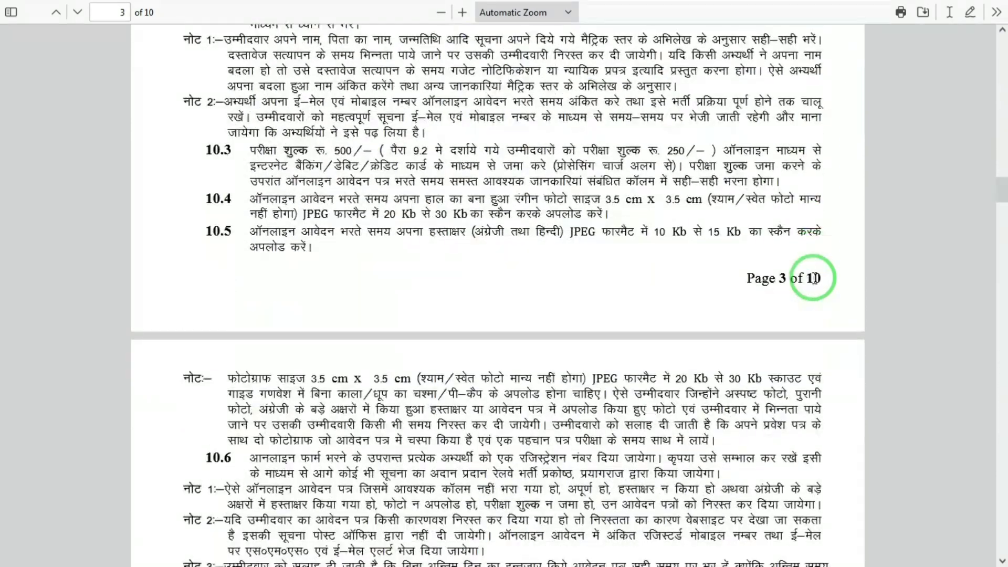
scroll(814, 281, "down", 20)
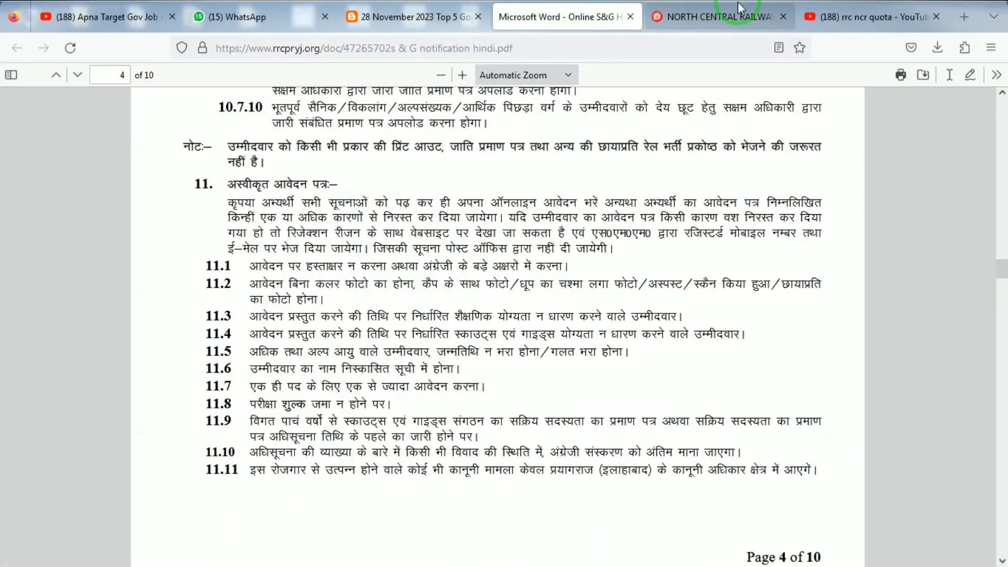
Step: Go to the NORTH CENTRAL RAILWAY tab and start Step-1 : New Registration
left_click(725, 17)
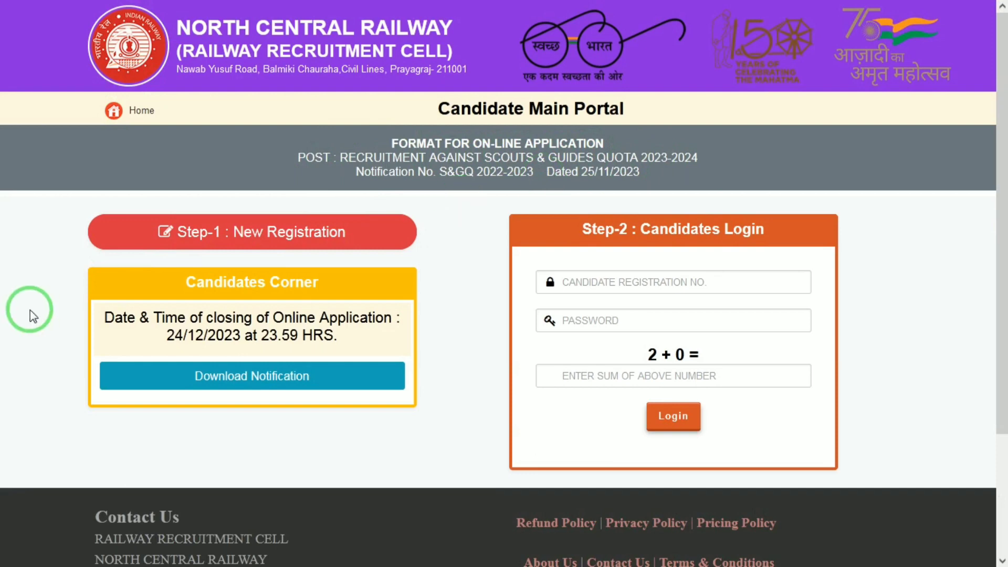
left_click(261, 241)
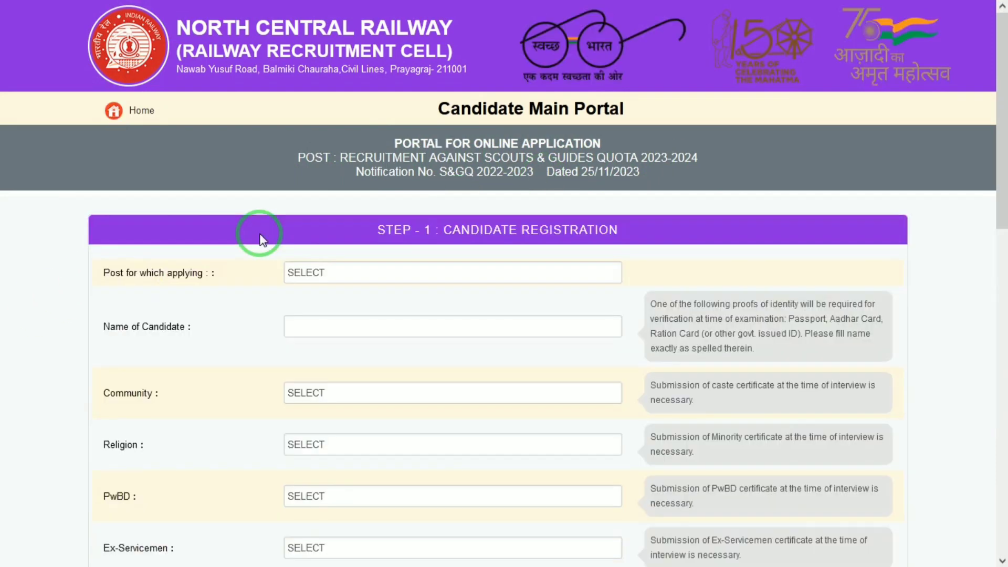
Step: Apply for GROUP-C AND GROUP-D, enter the candidate's name, and set community to SC
left_click(304, 263)
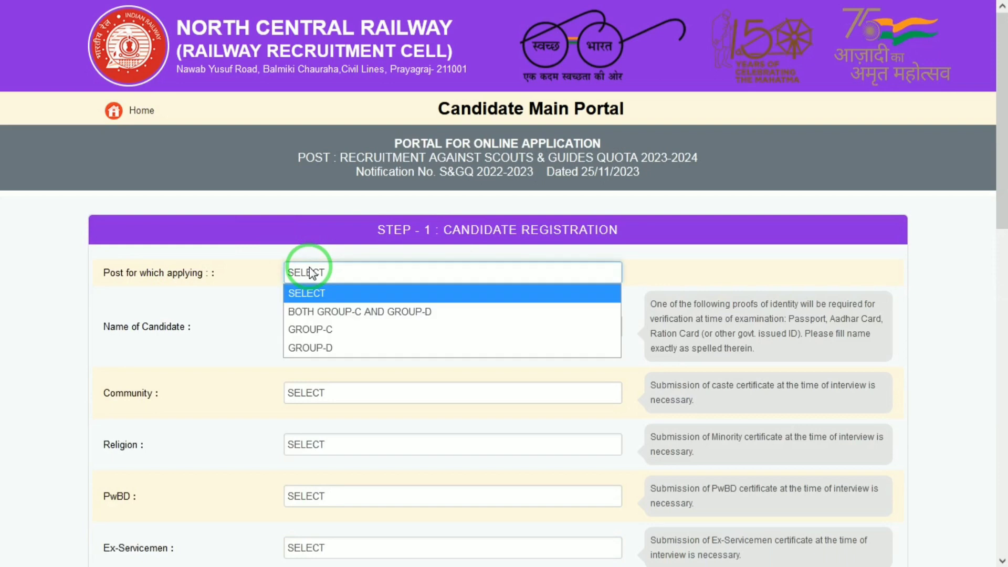
left_click(342, 314)
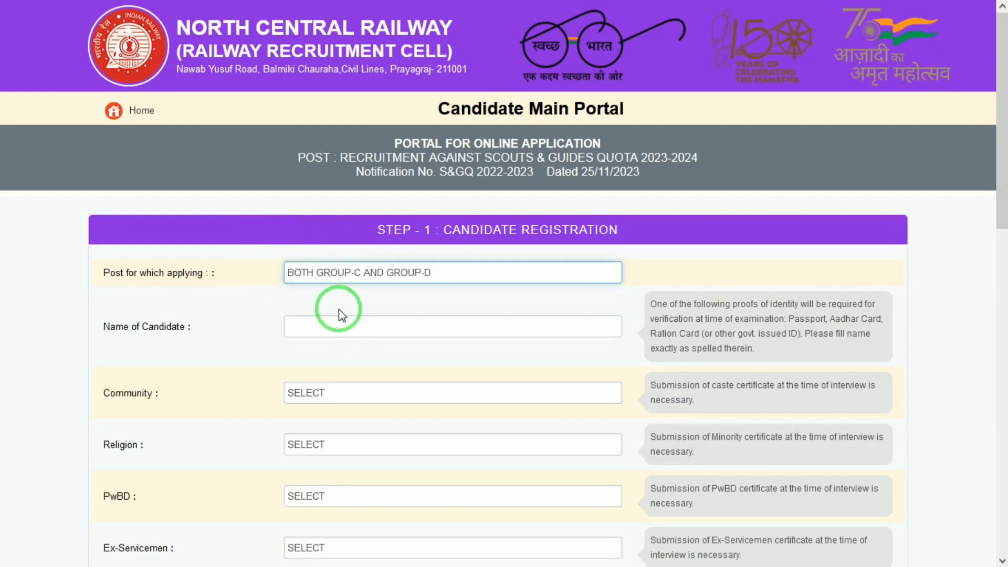
left_click(332, 321)
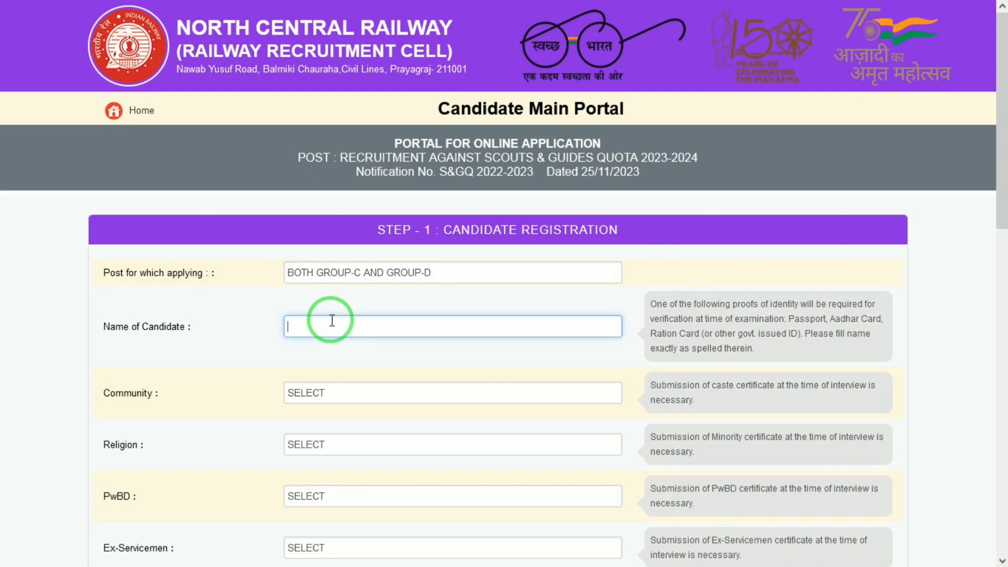
type("MAHEE")
key("Tab")
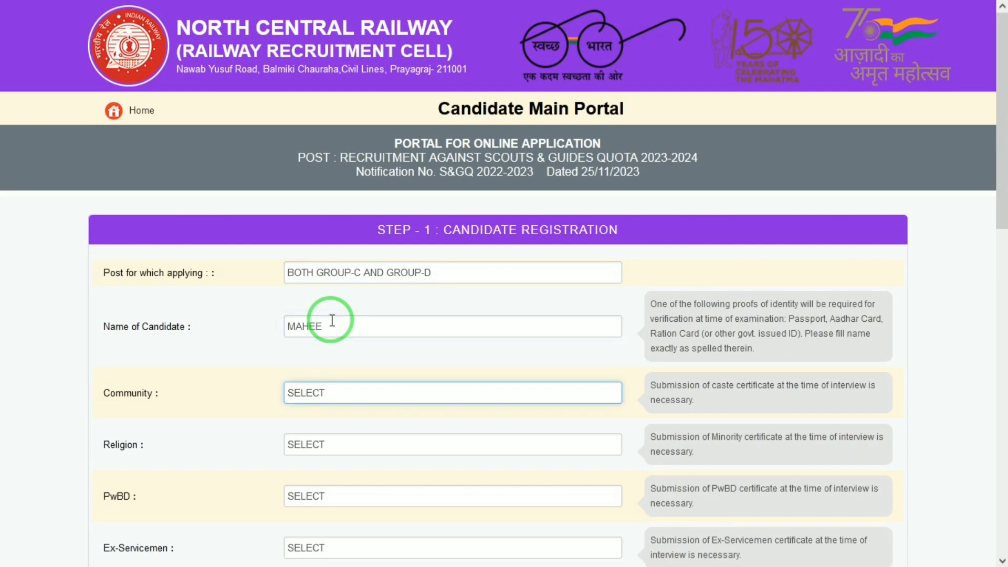
left_click(318, 393)
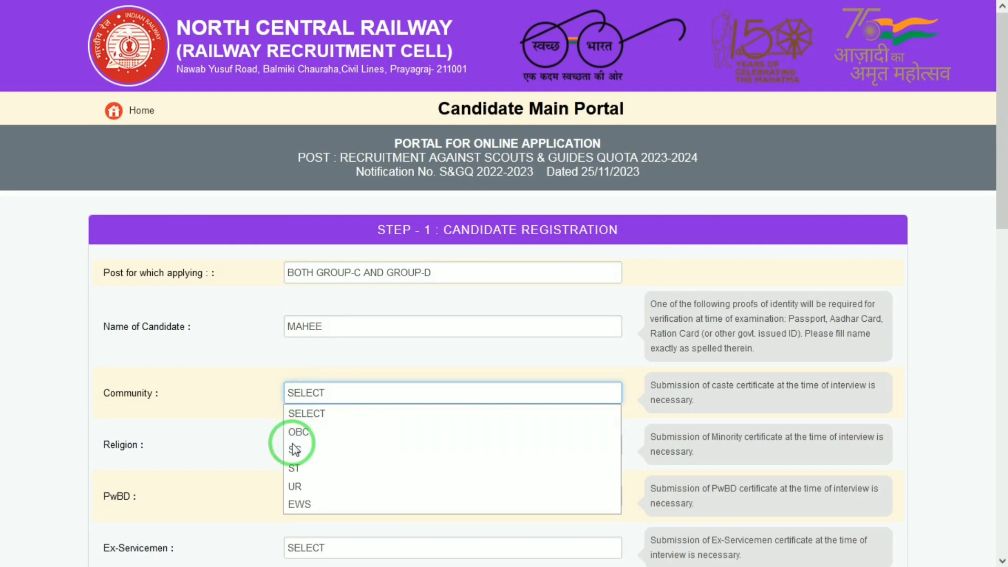
left_click(302, 456)
Step: Set religion HINDU and answer NO for PwBD, Ex-Servicemen, EBC and government employee
left_click(349, 446)
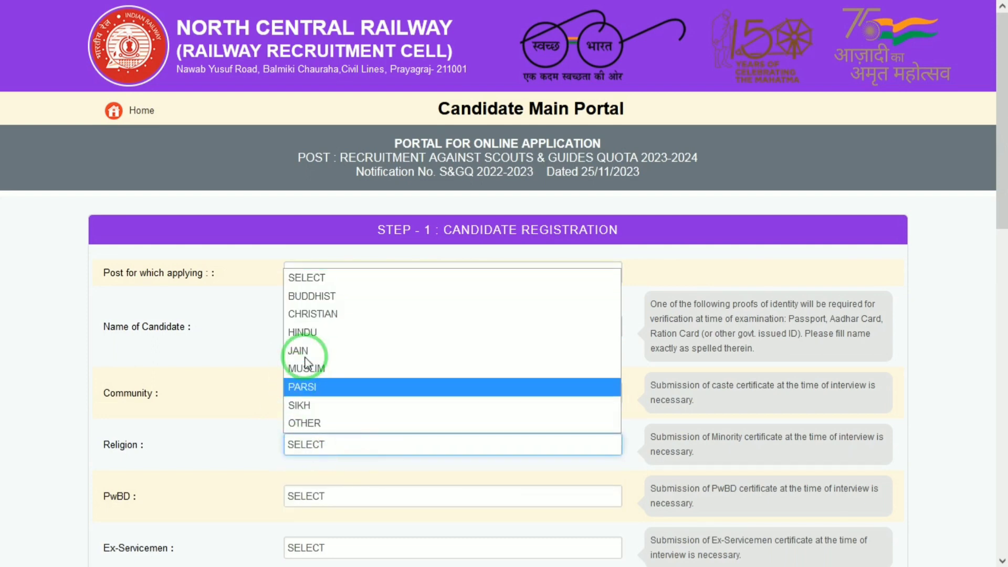
left_click(314, 342)
left_click(315, 494)
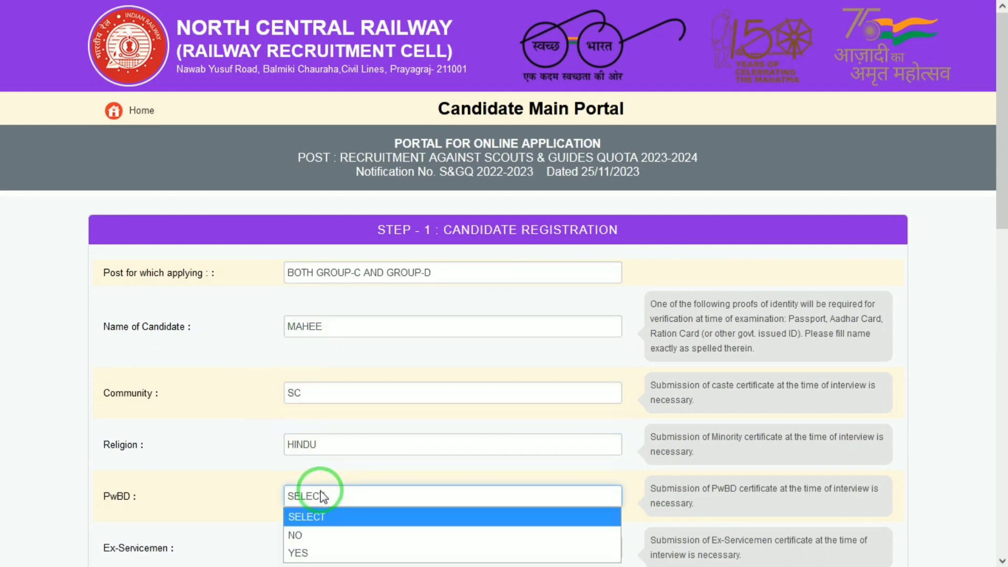
left_click(294, 535)
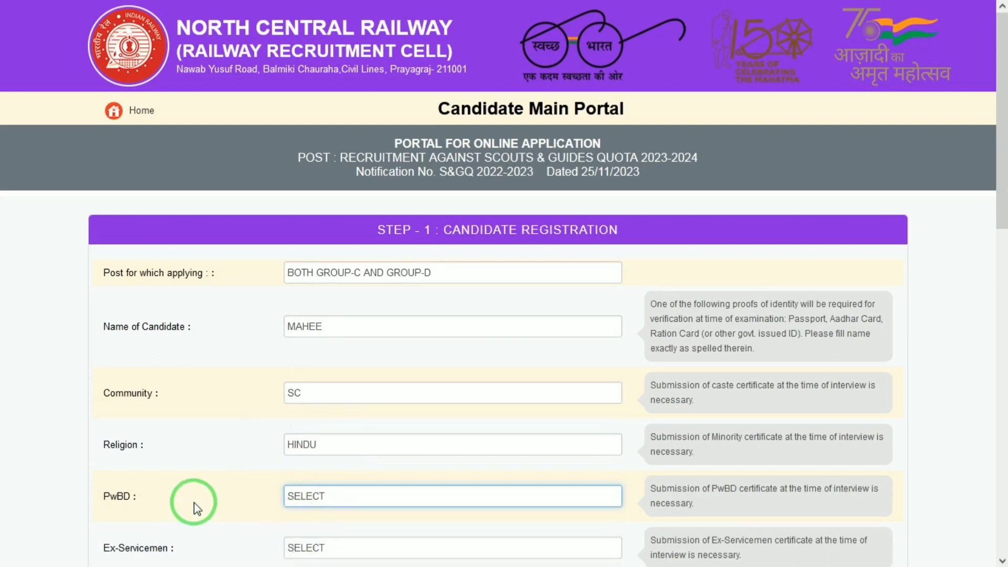
left_click_drag(1002, 147, 1000, 253)
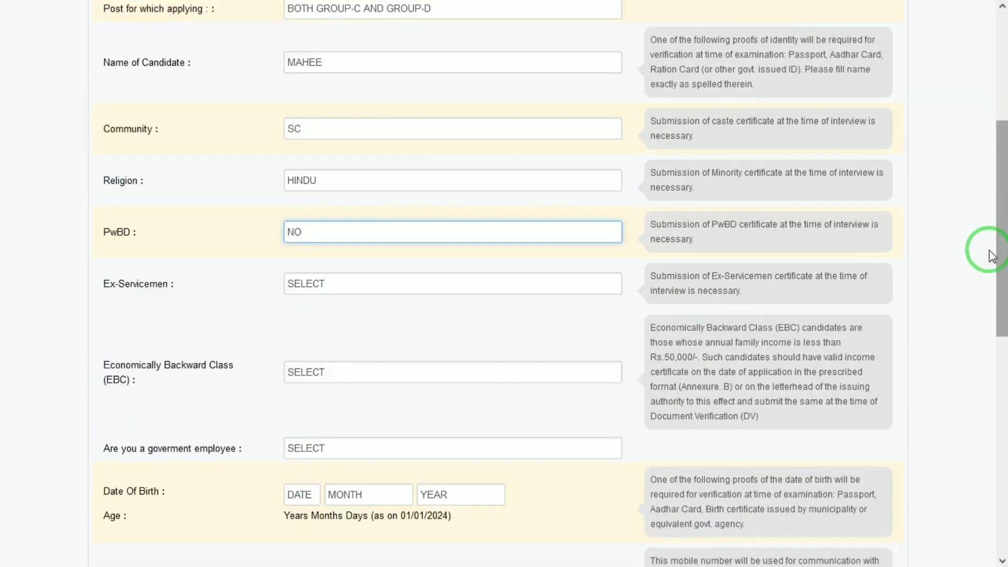
left_click(320, 285)
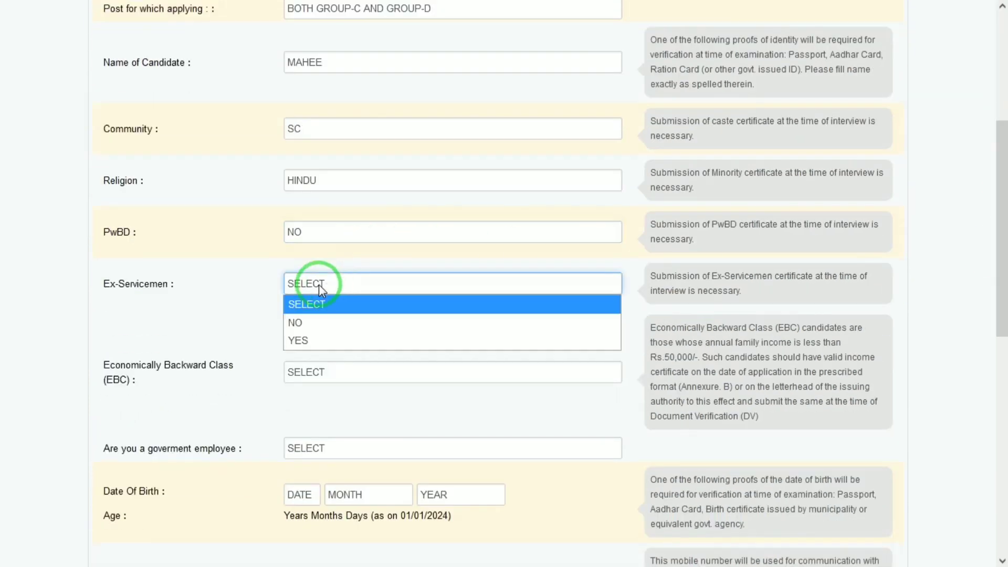
left_click(315, 323)
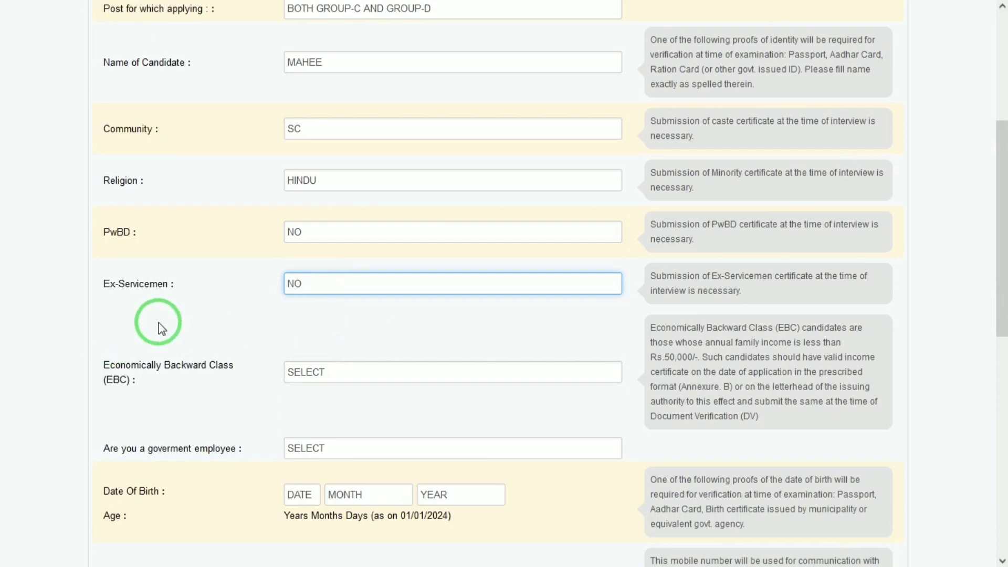
left_click(335, 378)
left_click(304, 412)
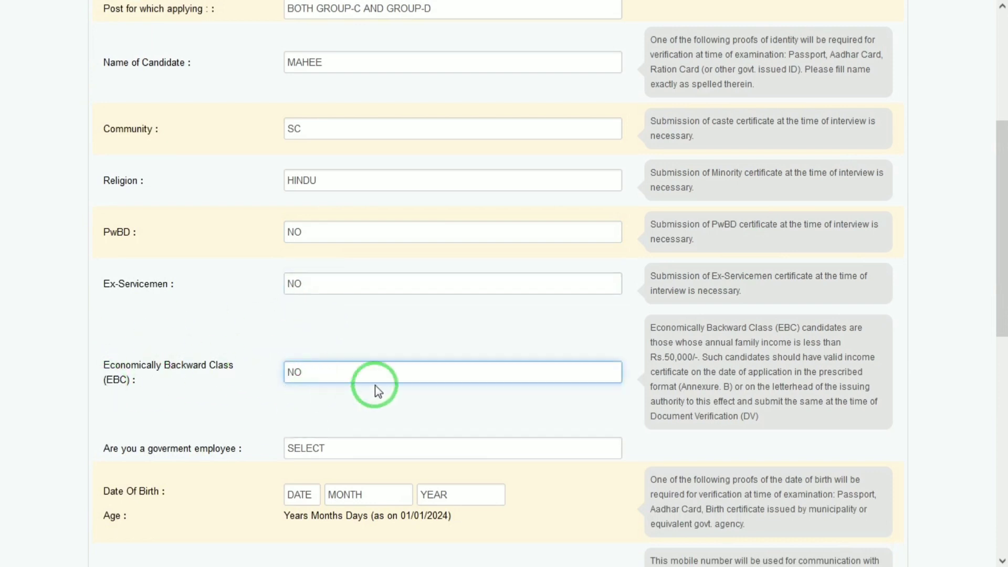
left_click(324, 446)
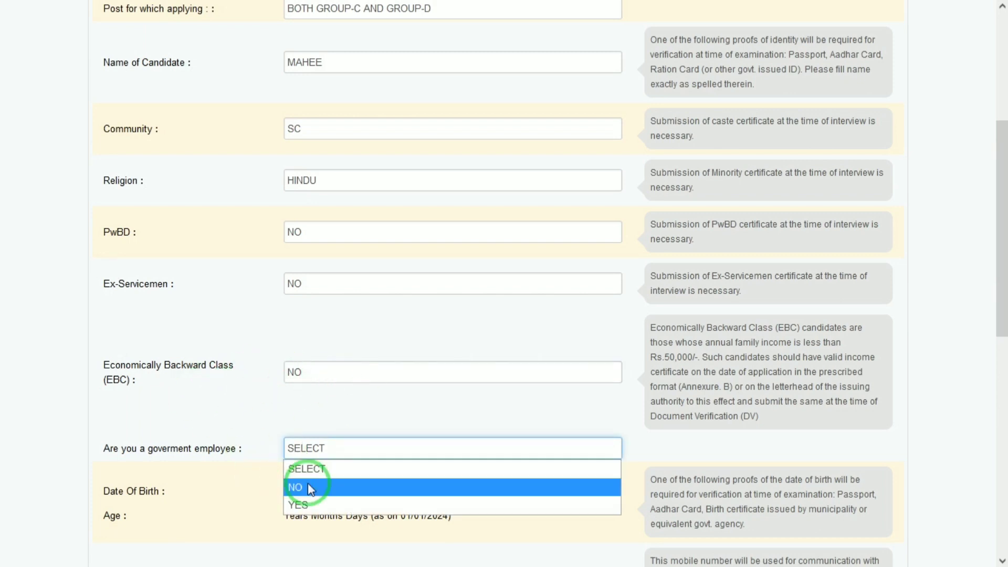
left_click(324, 494)
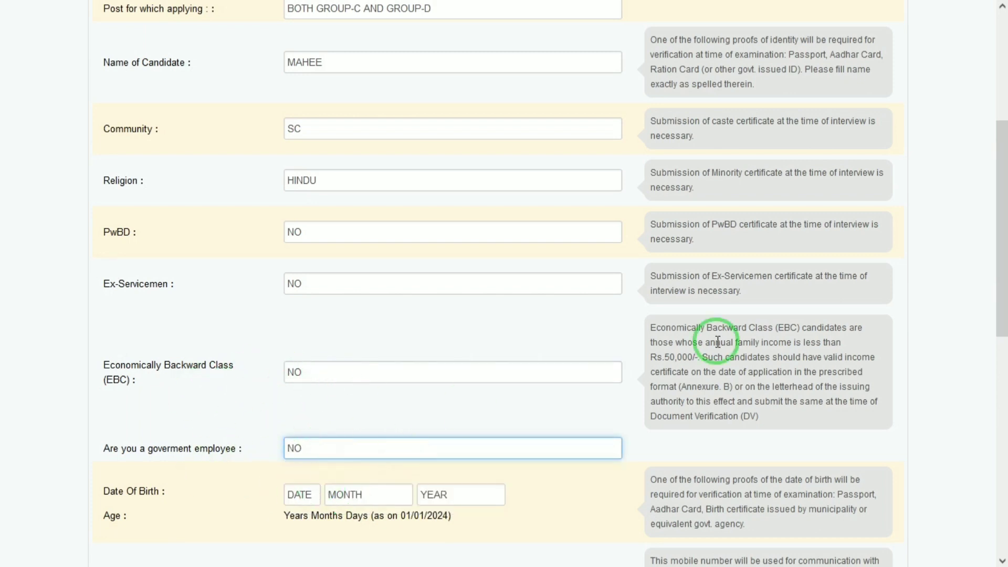
Step: Set the date of birth to 01 JANUARY 2000
left_click_drag(1003, 277, 1003, 333)
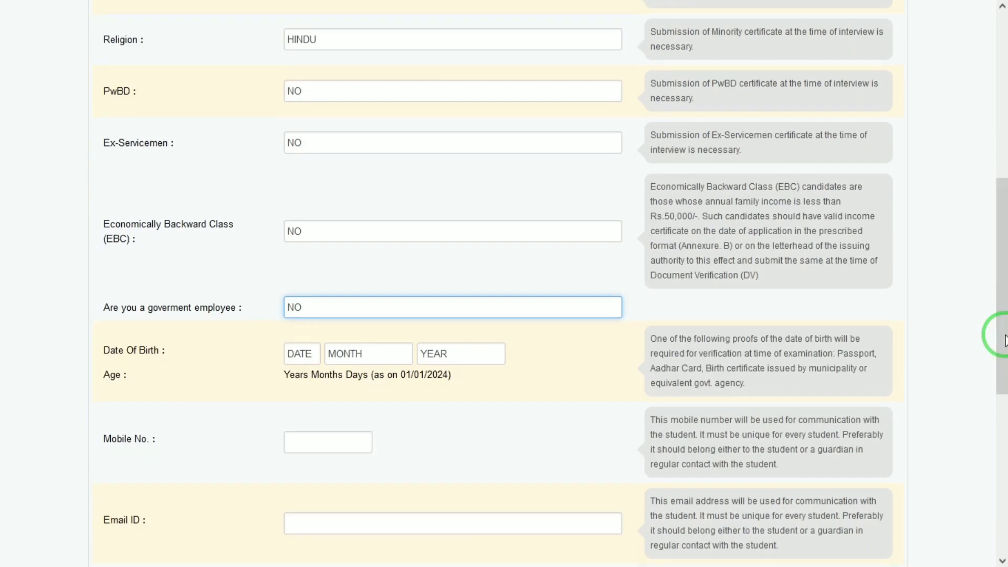
left_click(304, 359)
key("Down")
key("Return")
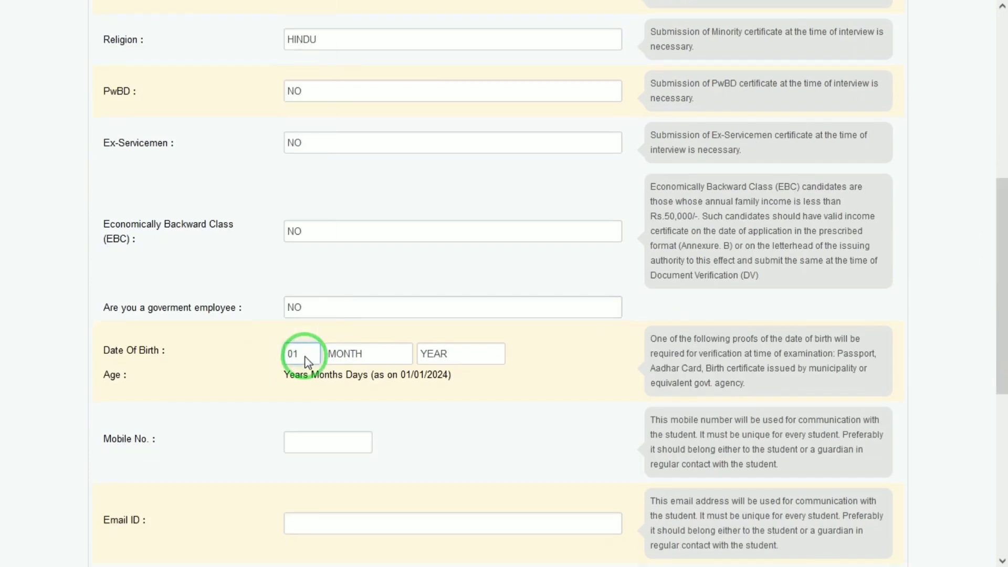
key("Tab")
key("Down")
key("Tab")
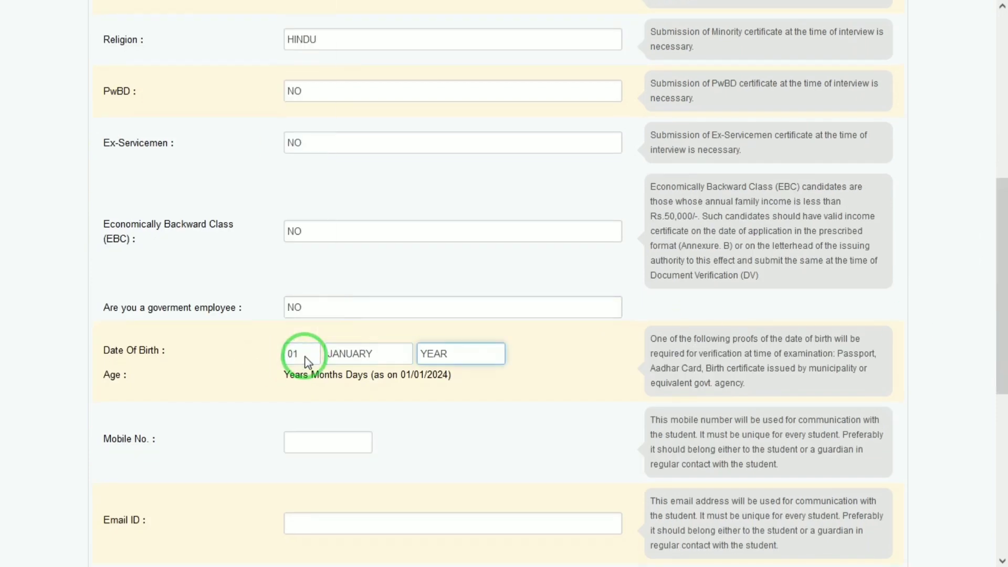
key("Down")
type("0")
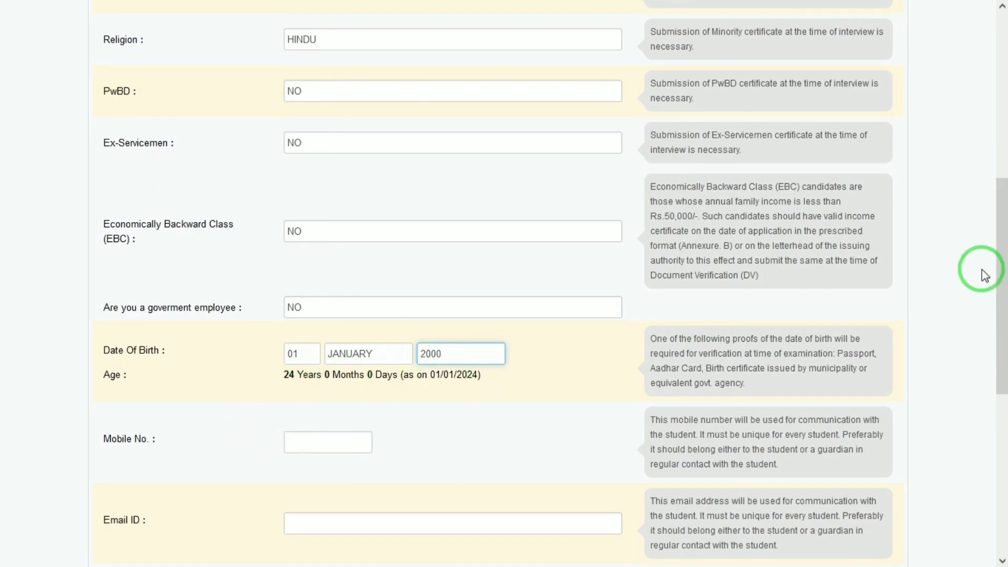
Step: Answer the captcha sum and submit the Step-1 registration
left_click_drag(1003, 276, 1003, 412)
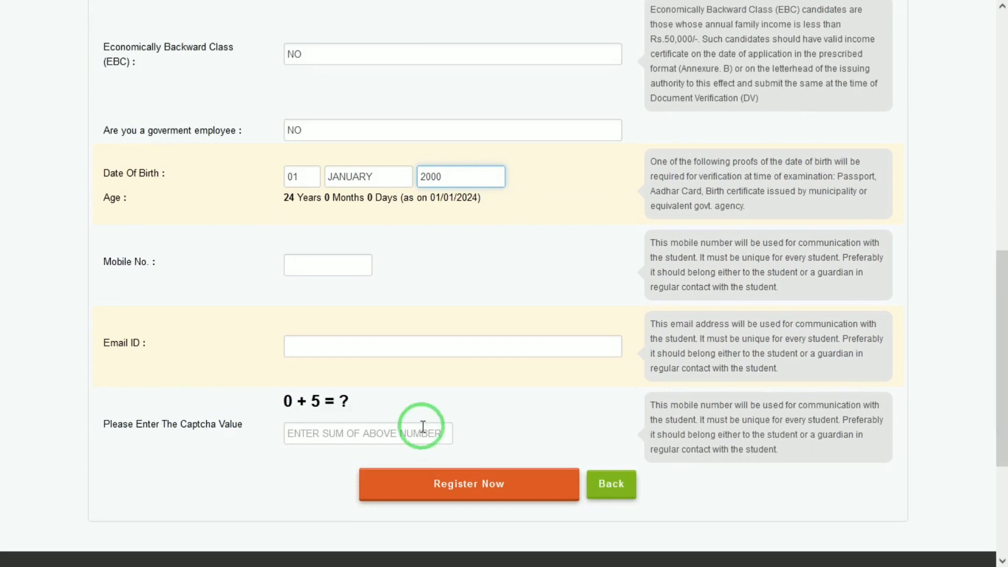
left_click(318, 433)
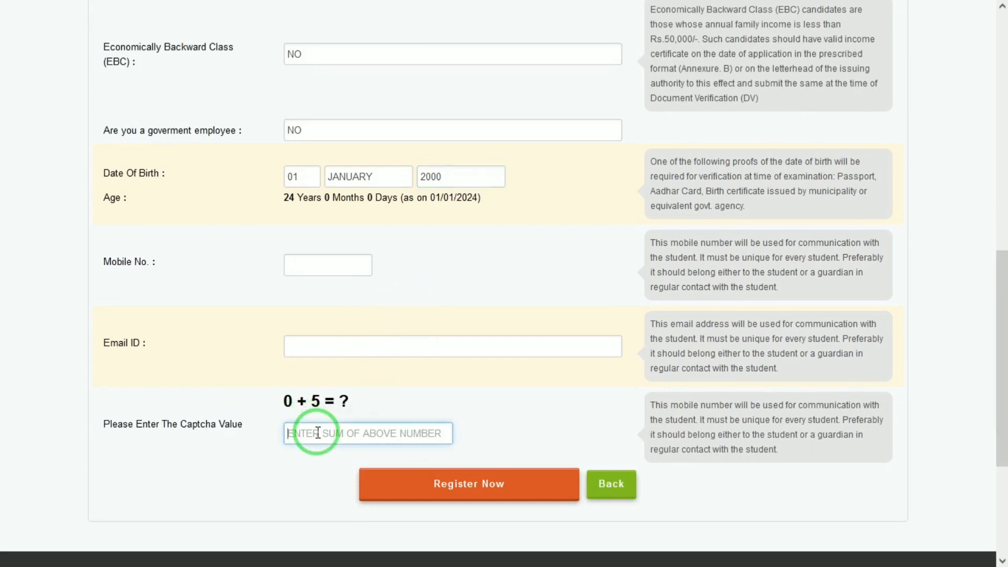
left_click(471, 499)
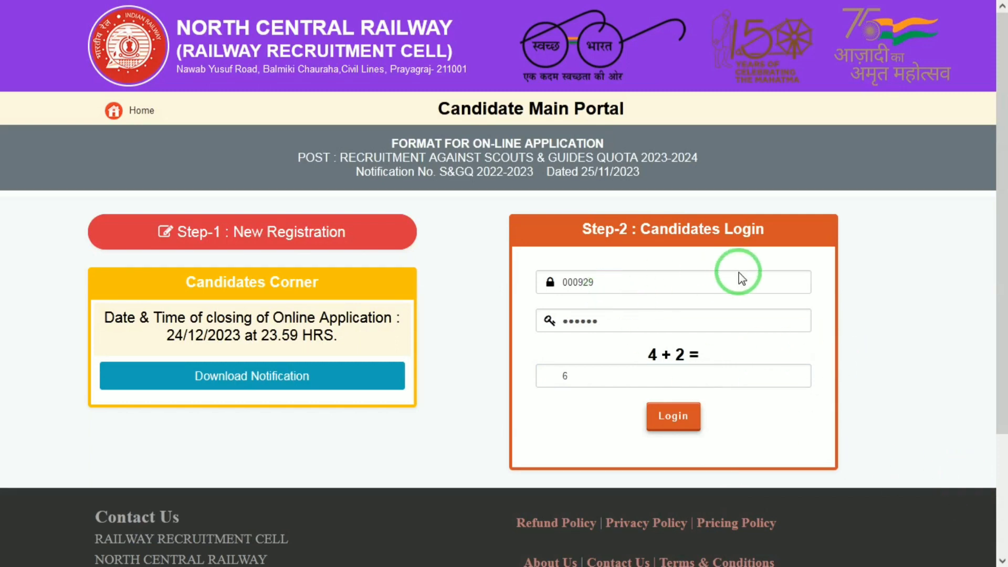
Step: Log in to the candidate account, declining Firefox's offer to save the login
left_click(664, 419)
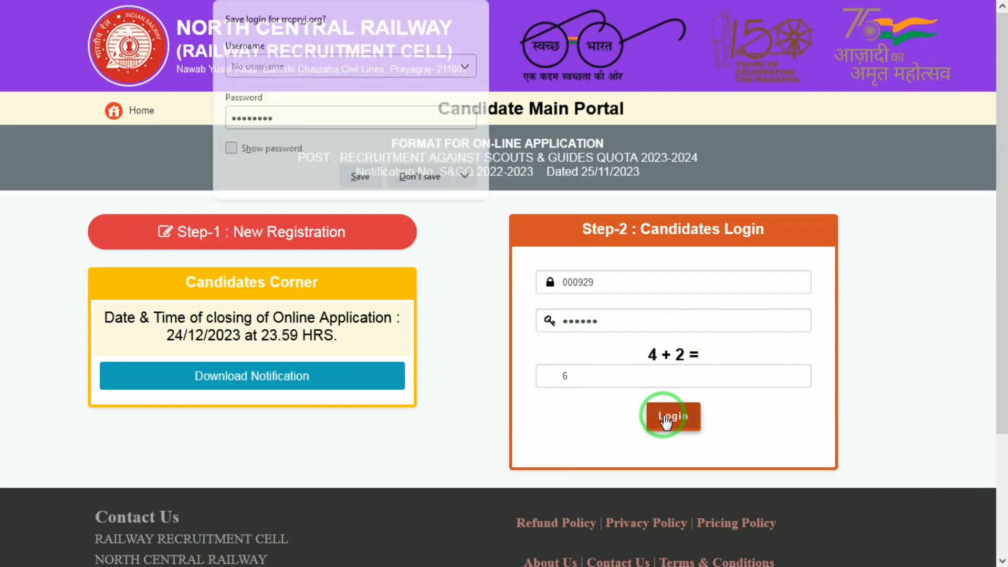
left_click(412, 176)
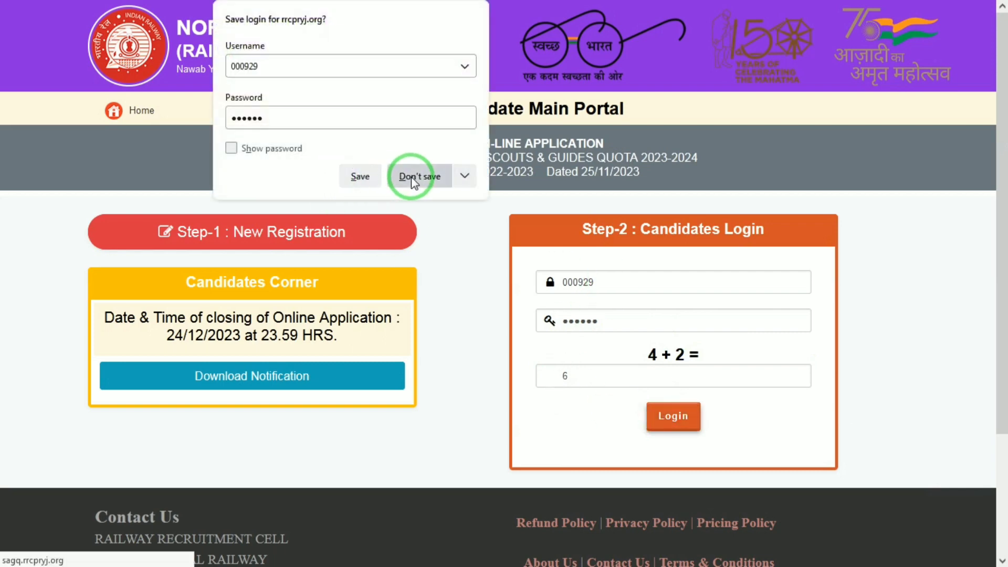
left_click(677, 418)
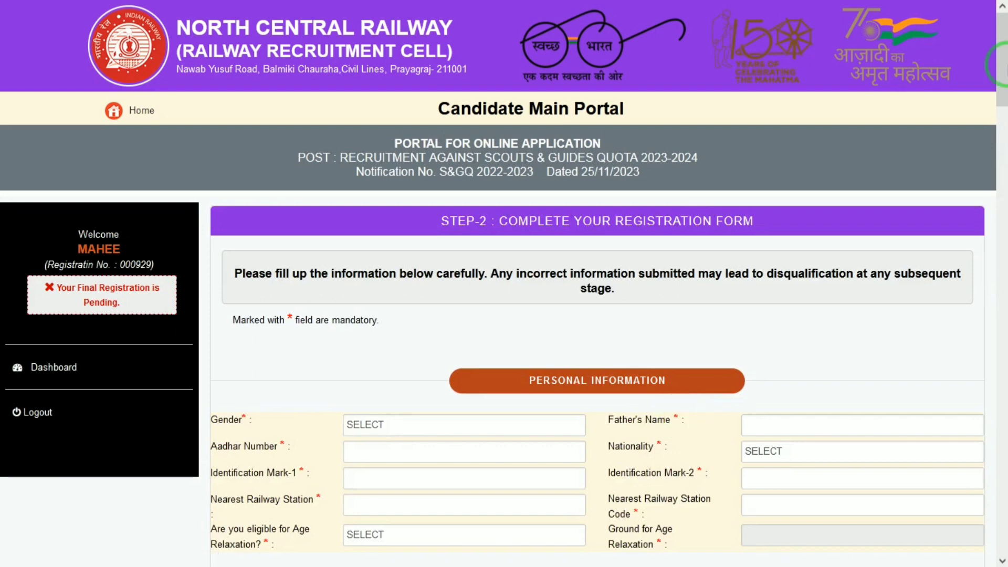
Step: Set gender MALE, enter the father's name, and choose nationality INDIAN
left_click_drag(1003, 75, 1004, 120)
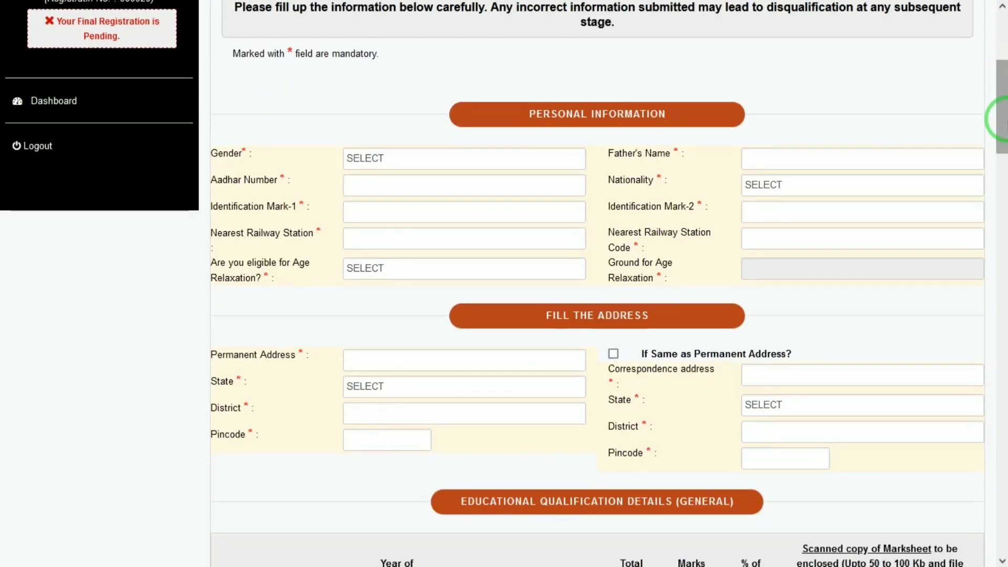
left_click(457, 163)
left_click(384, 203)
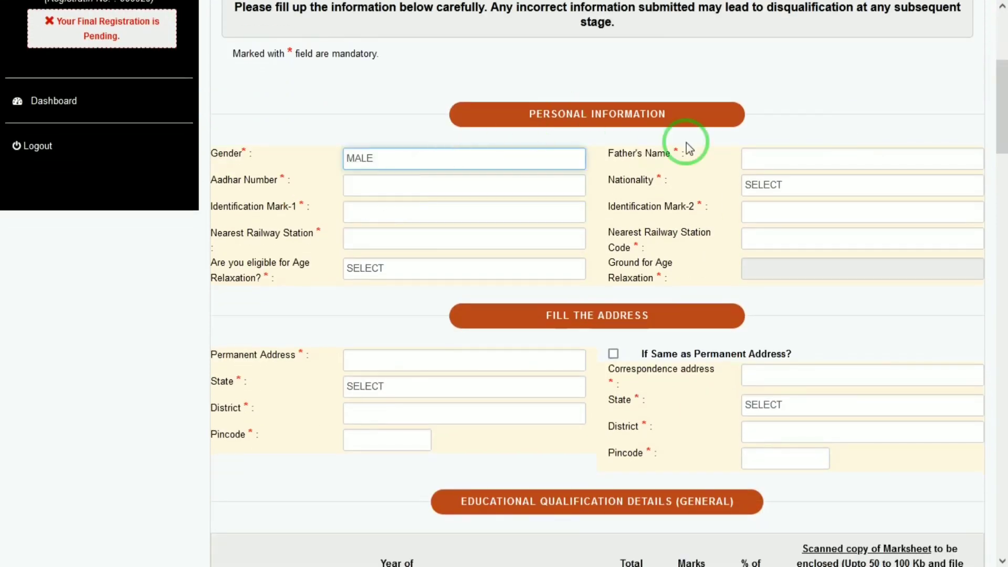
left_click(772, 160)
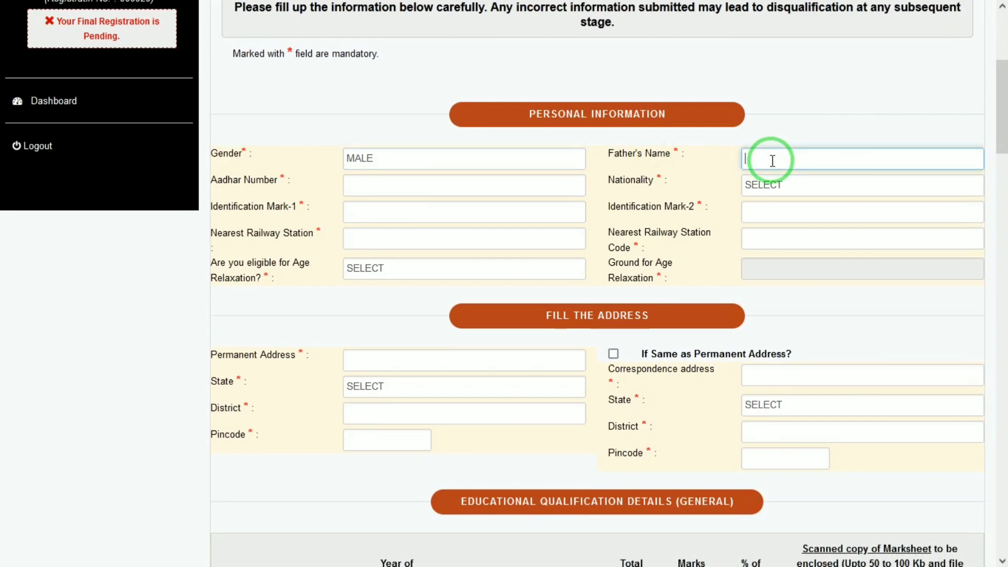
type("E")
key("BackSpace")
type("RAAAM")
key("Tab")
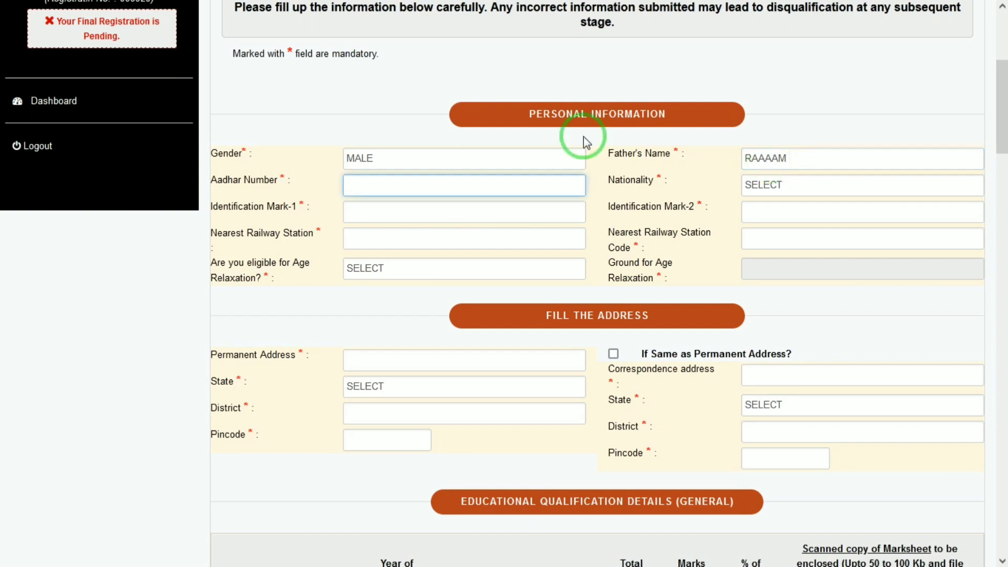
left_click(839, 182)
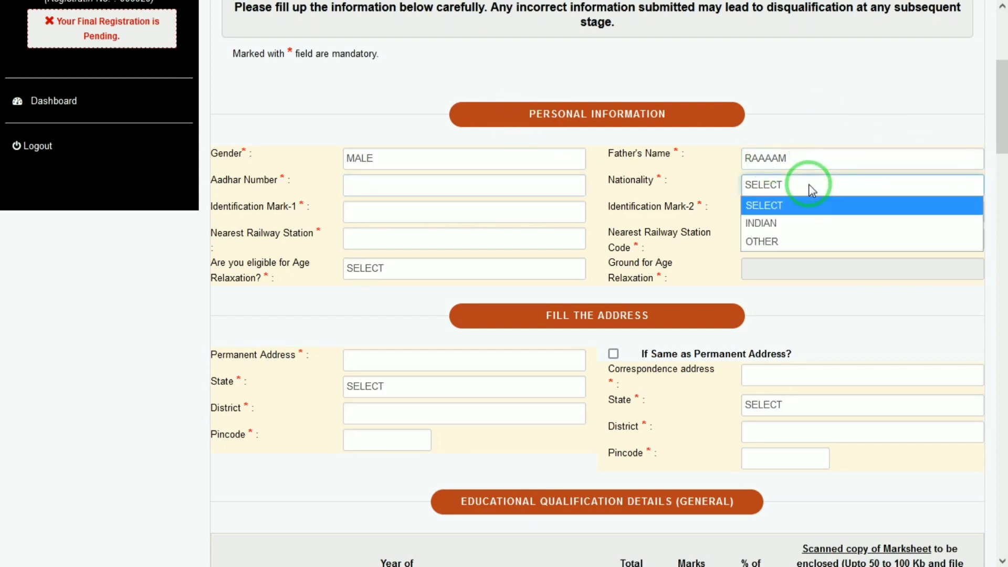
left_click(774, 220)
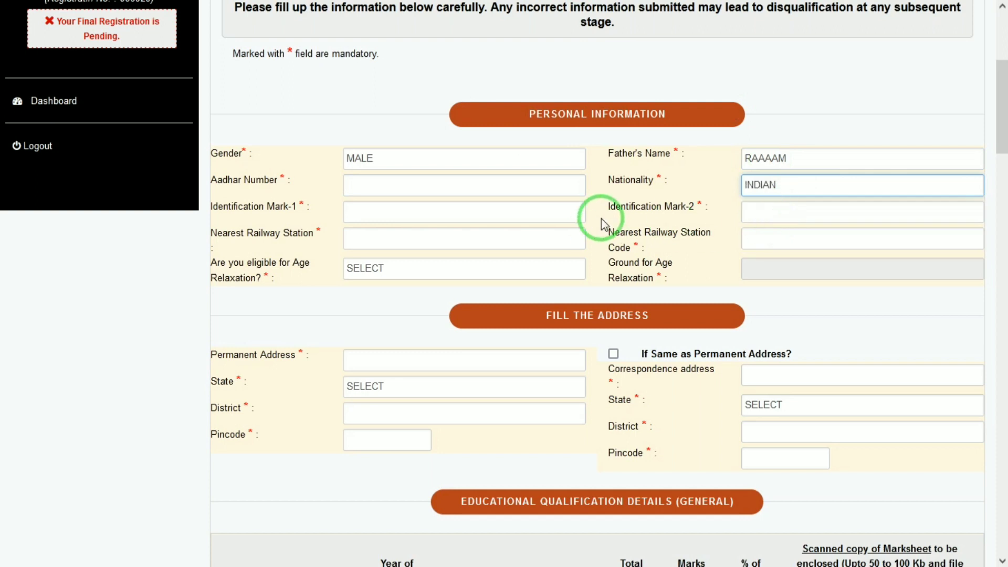
Step: Enter marks 'A MOLE ON FACE' and a right-hand cut mark, station MATHURA JN, age relaxation NO
left_click(468, 209)
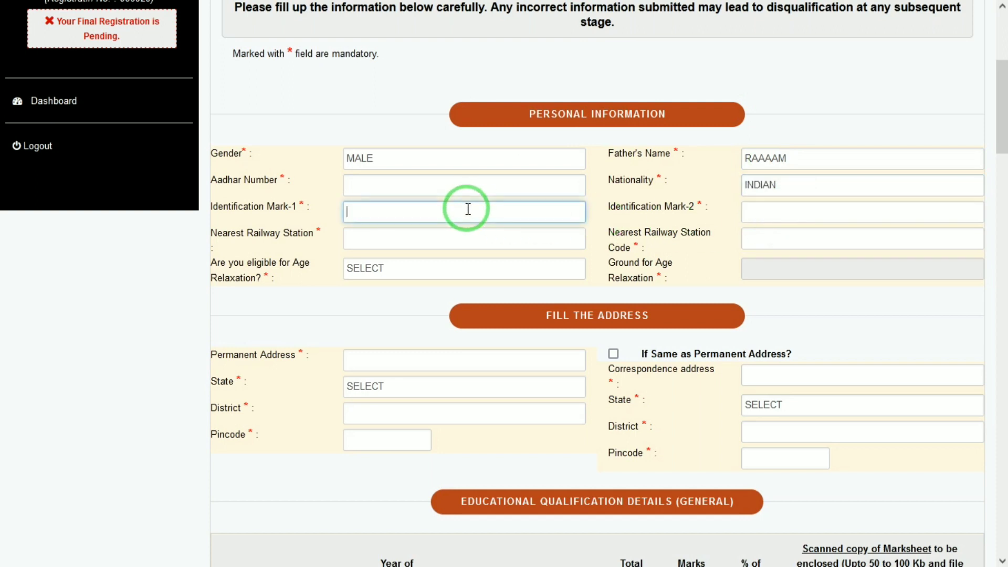
type("A MOLE ON FACE")
key("Tab")
type("A C")
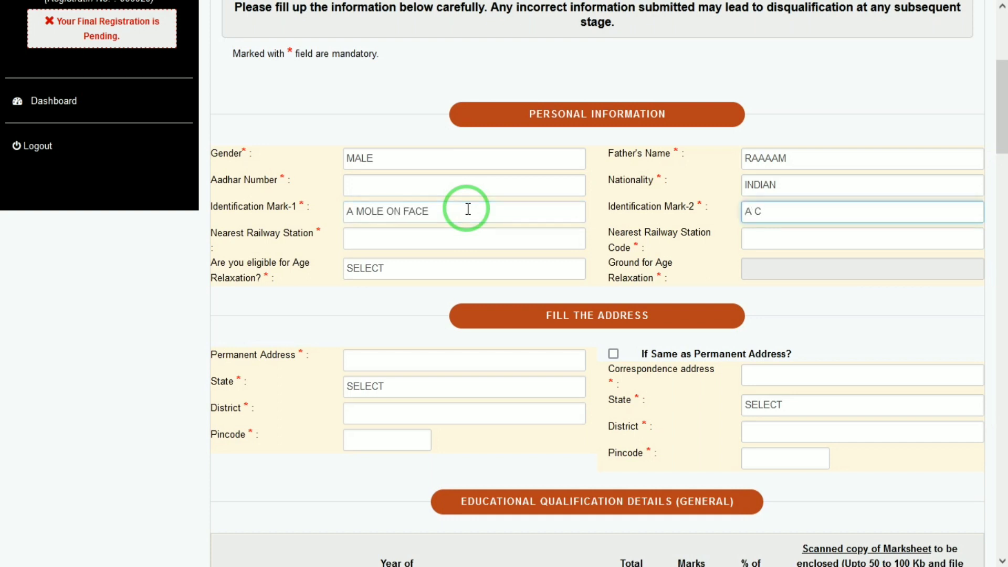
type("UT MAR")
key("BackSpace")
type("T MARK ON RIGHT HAND")
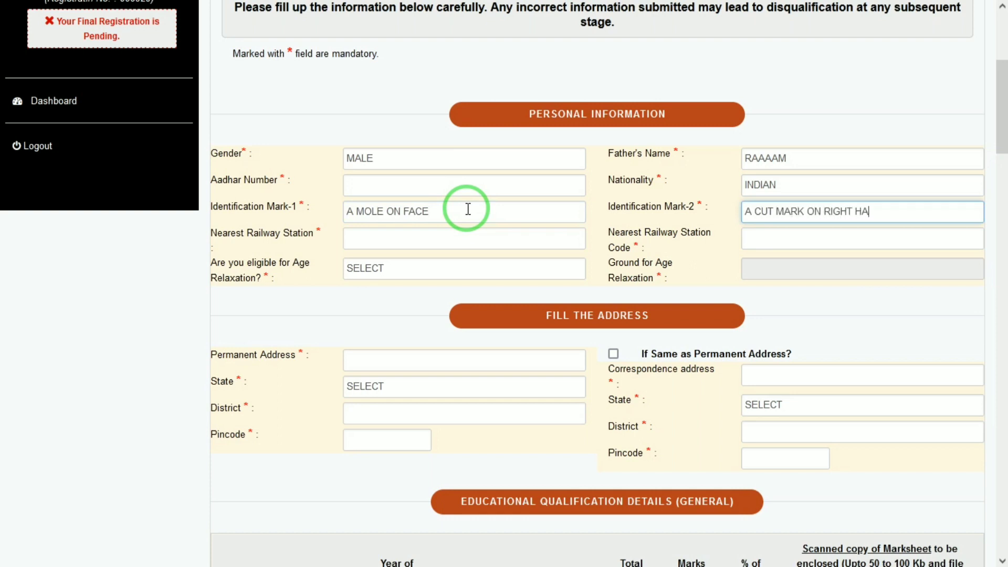
key("Tab")
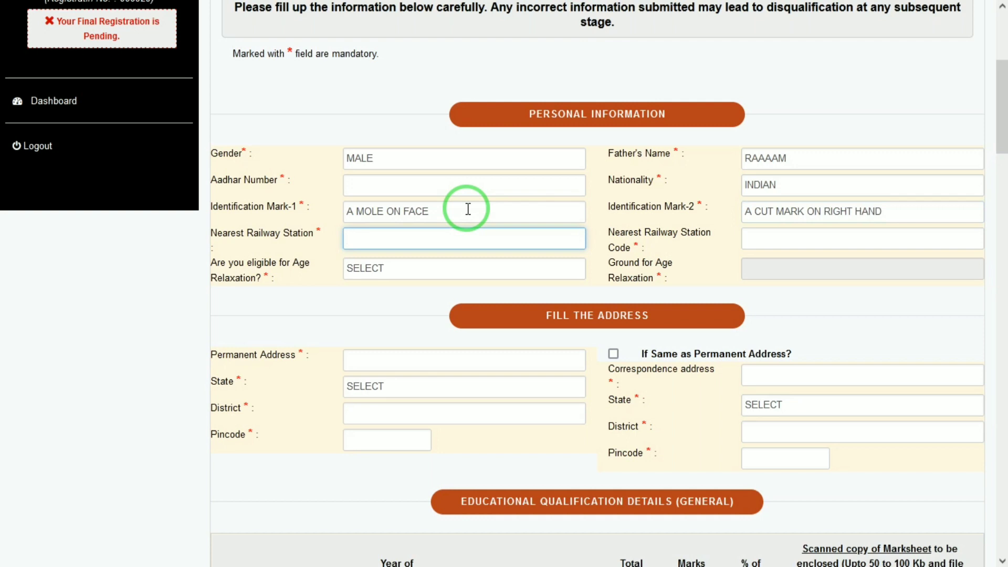
type("MATHURA JN")
key("Tab")
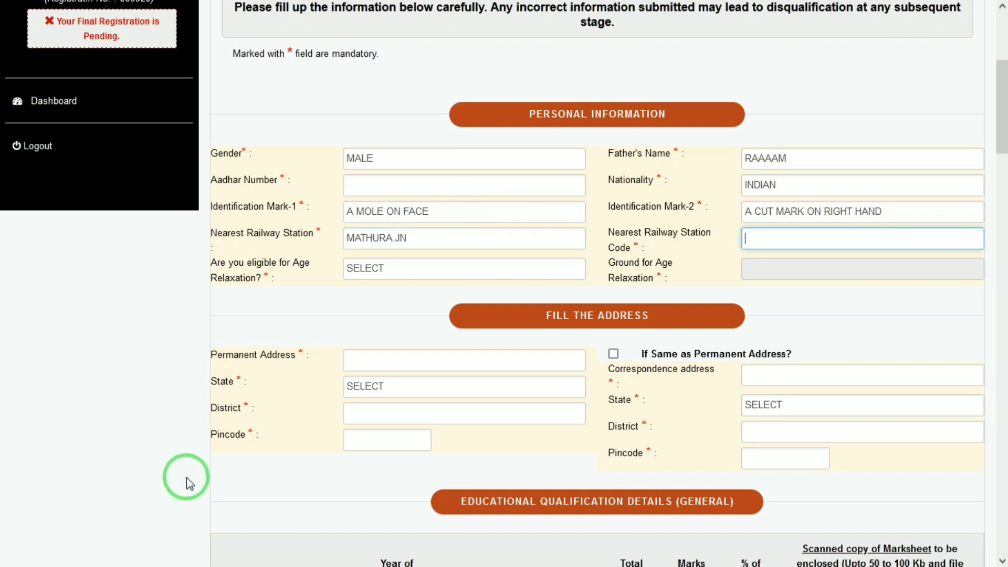
left_click(362, 268)
left_click(378, 306)
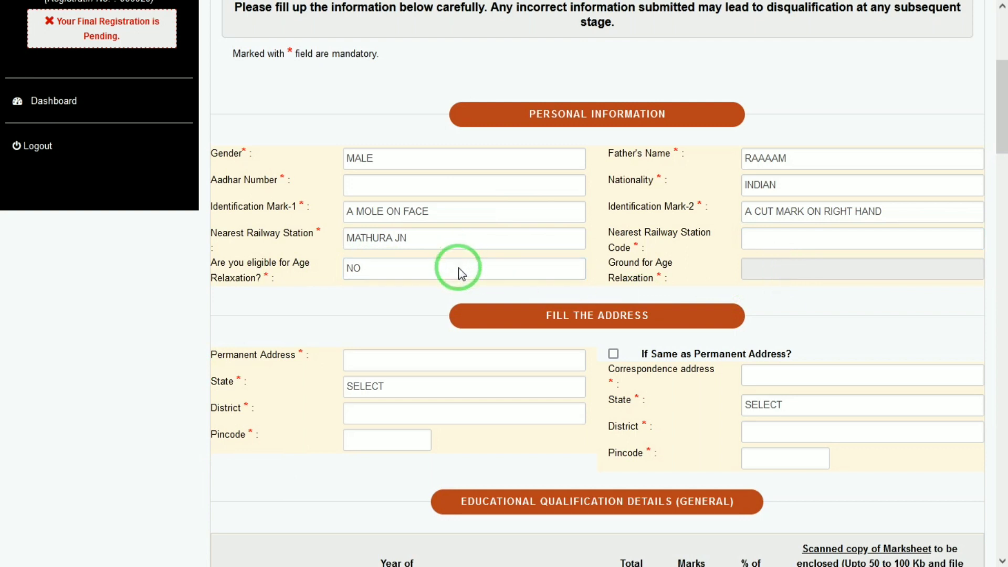
Step: Type the candidate's permanent street address, correcting typos along the way
left_click(432, 357)
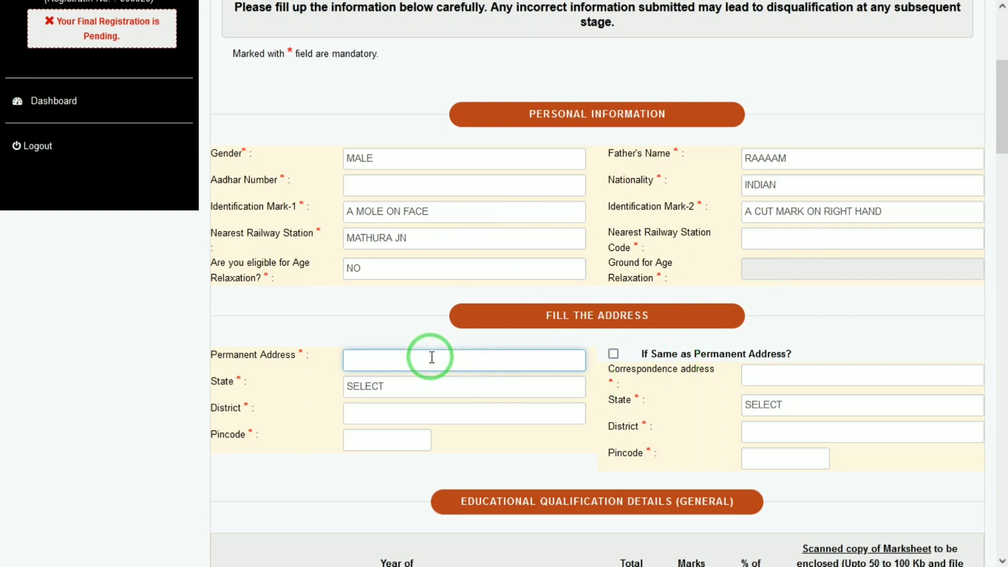
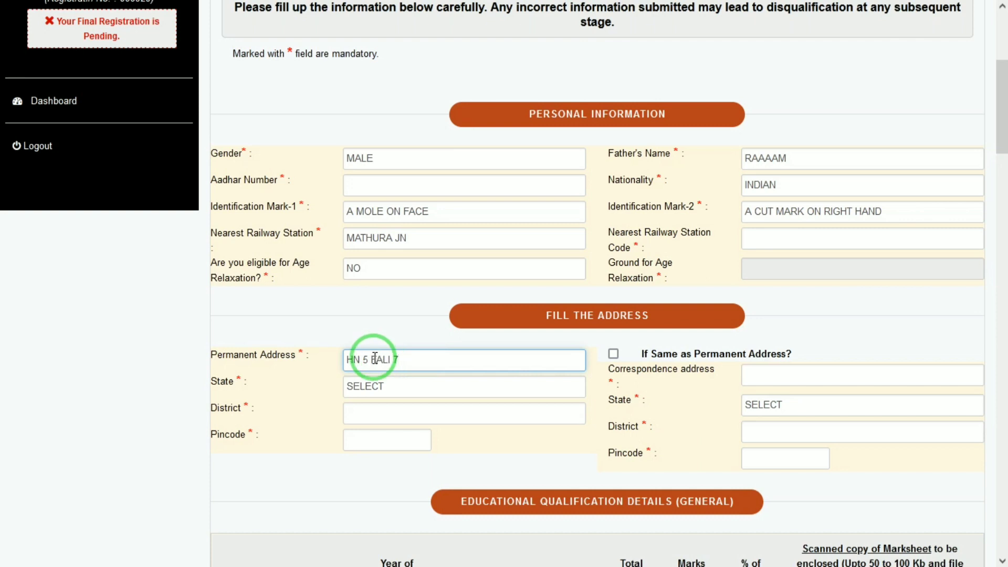
left_click(375, 359)
key("BackSpace")
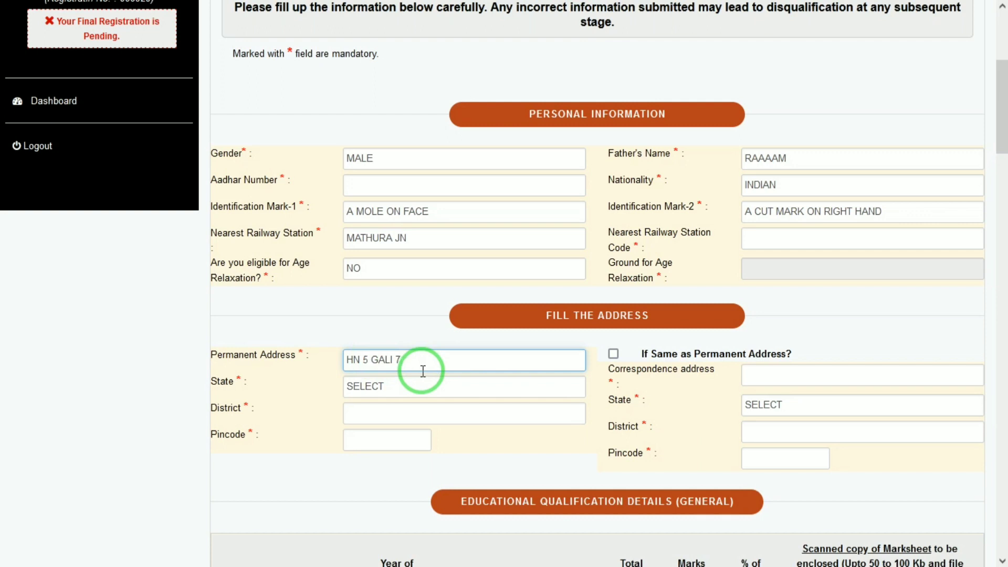
Step: Set state UTTAR PRADESH, district MATHURA and the pincode, and copy it as correspondence address
key("Tab")
left_click(404, 388)
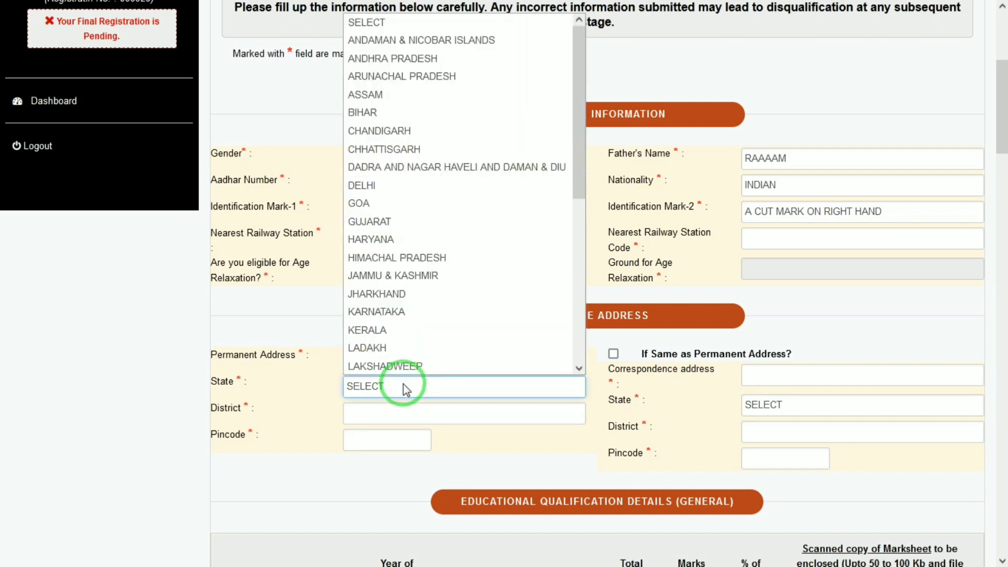
key("u")
key("Return")
key("Tab")
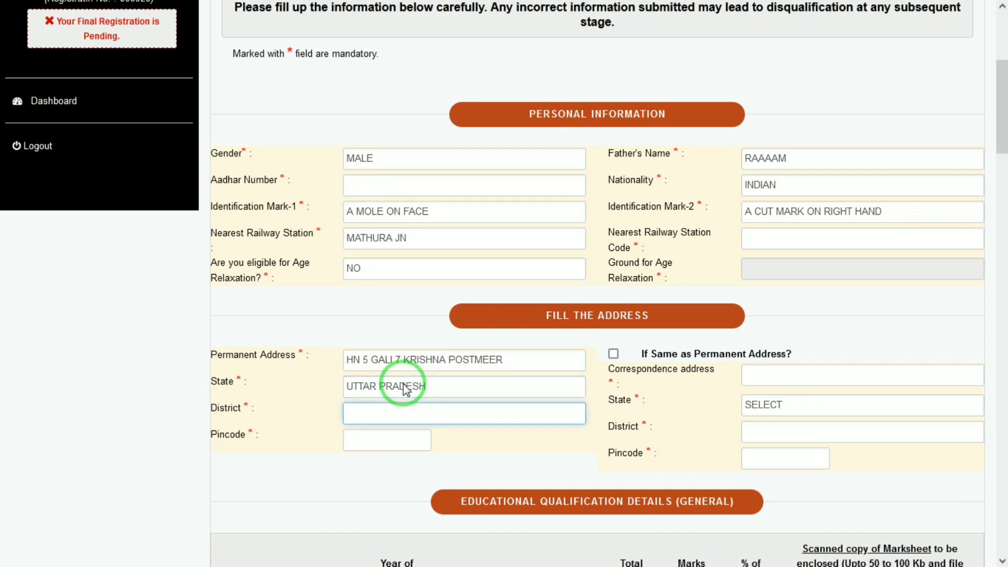
type("MATHURA")
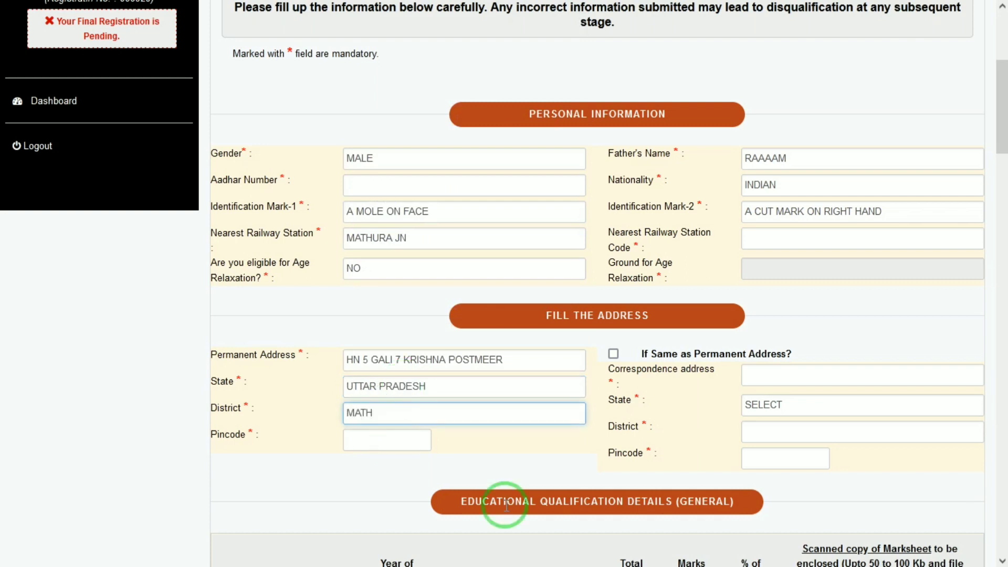
key("Tab")
type("2")
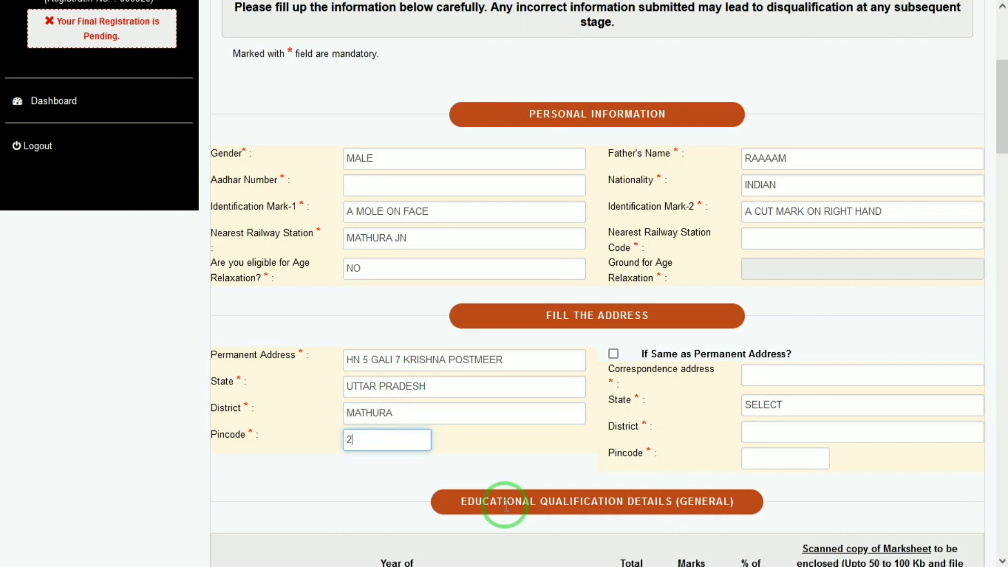
type("81201")
key("Tab")
key("space")
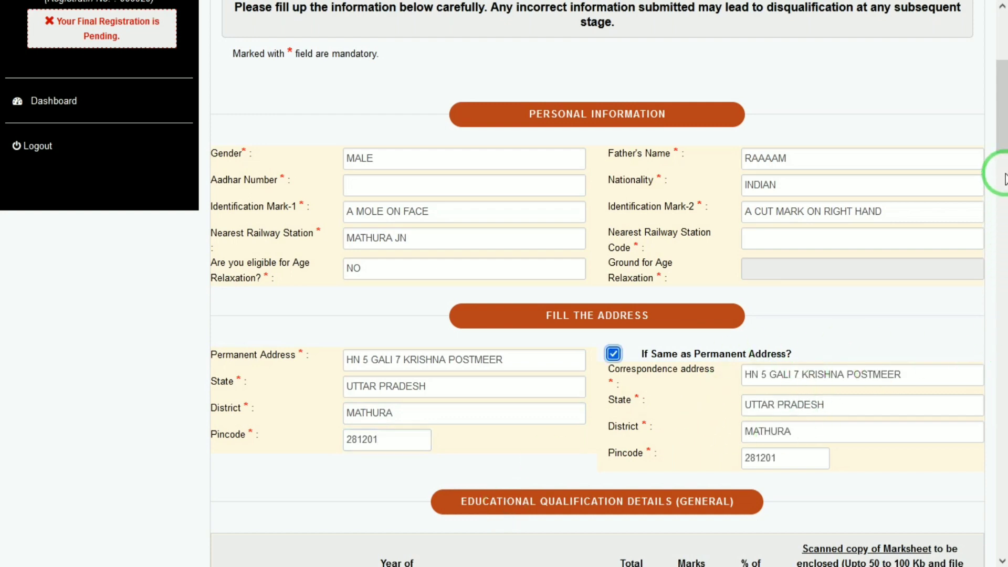
left_click_drag(1003, 129, 993, 207)
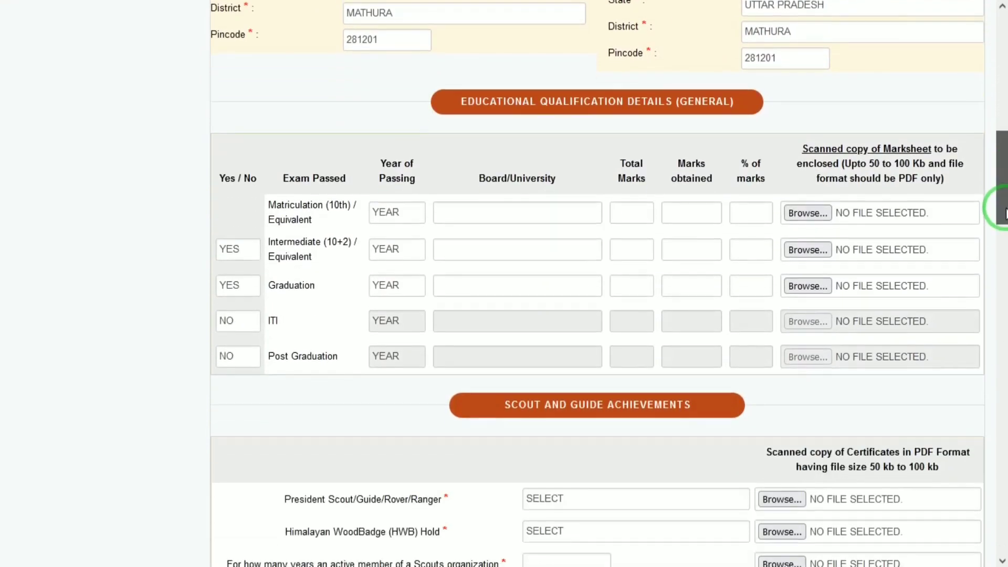
Step: Enter Matriculation year 2015, board UP, 599 of 600 marks, giving 99.83%
left_click(404, 153)
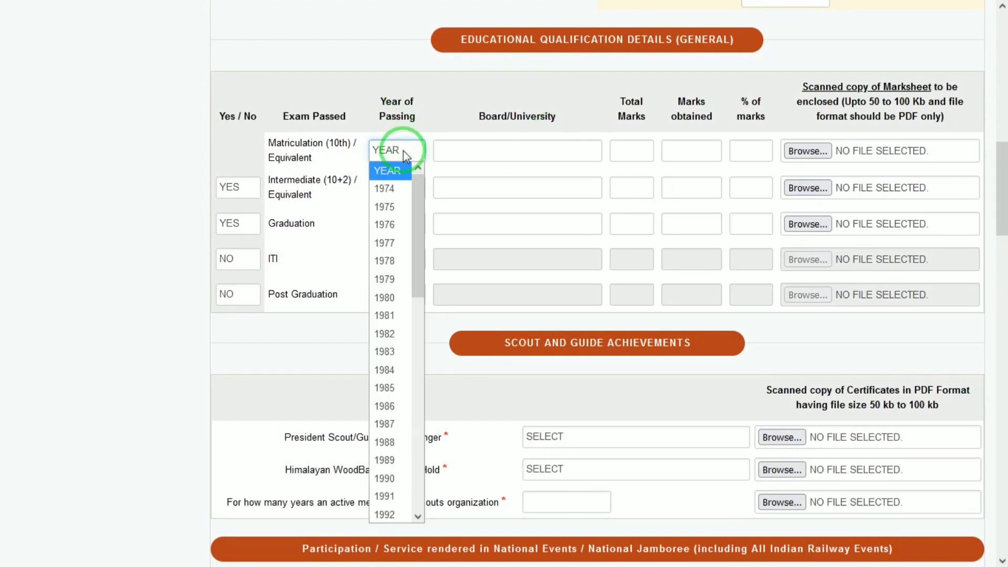
key("Down")
key("Down")
key("Down")
key("Down")
key("Down")
key("Down")
key("Down")
key("Down")
key("Down")
key("Down")
key("Down")
key("Down")
key("Down")
key("Down")
key("Down")
key("Down")
key("Down")
key("Down")
key("Down")
key("Down")
key("Return")
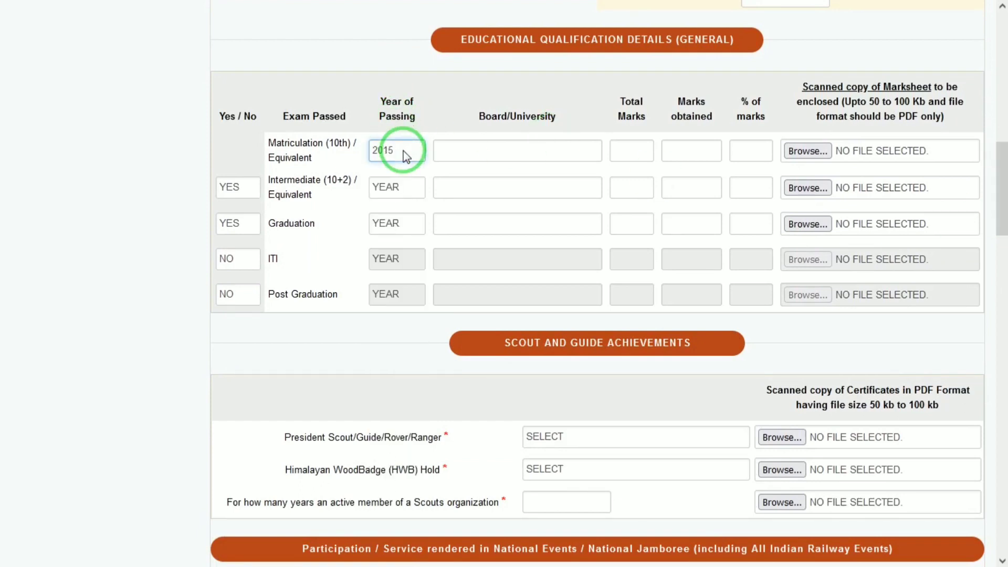
key("Tab")
type("U")
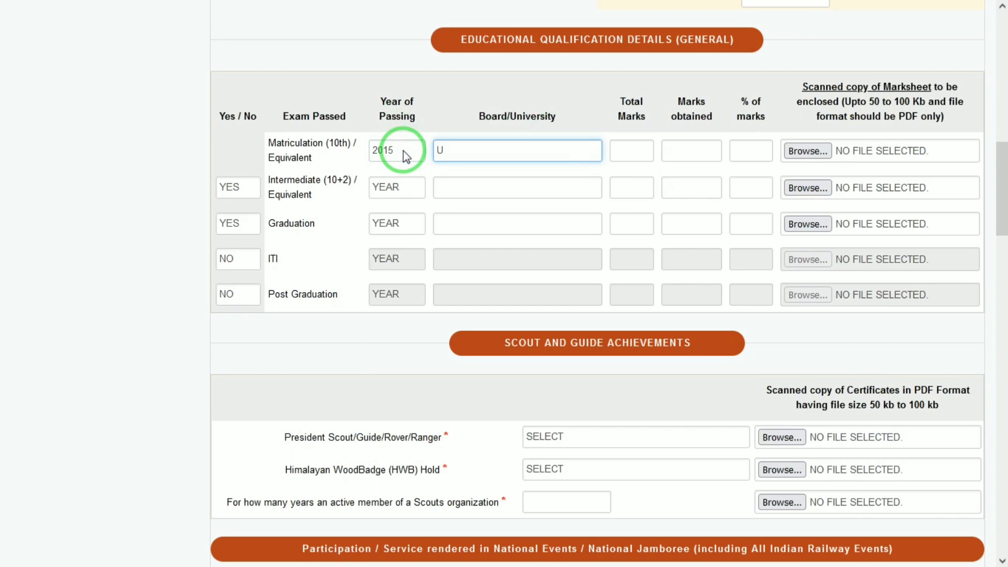
type("P")
key("Tab")
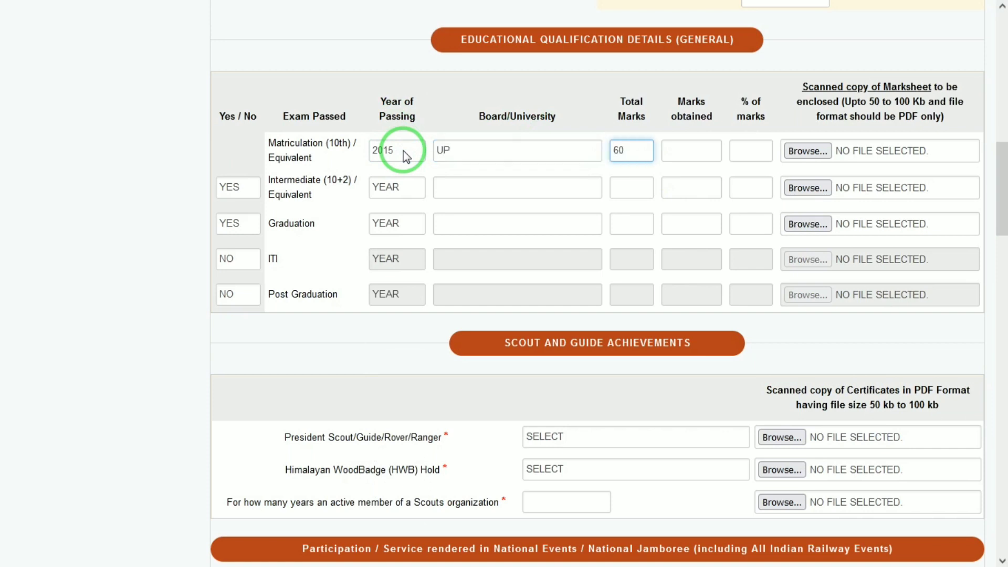
type("600")
key("Tab")
type("599")
key("Tab")
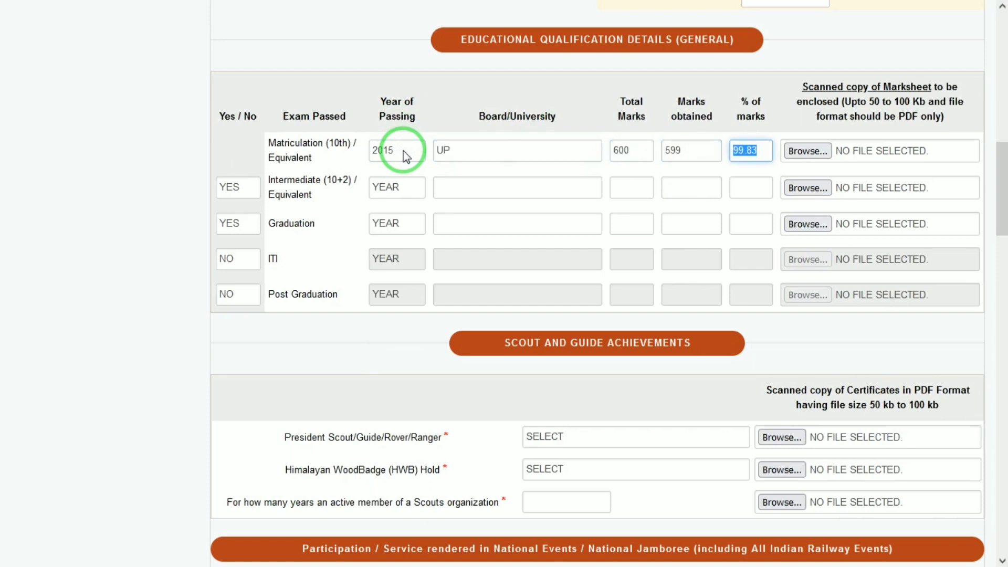
key("Tab")
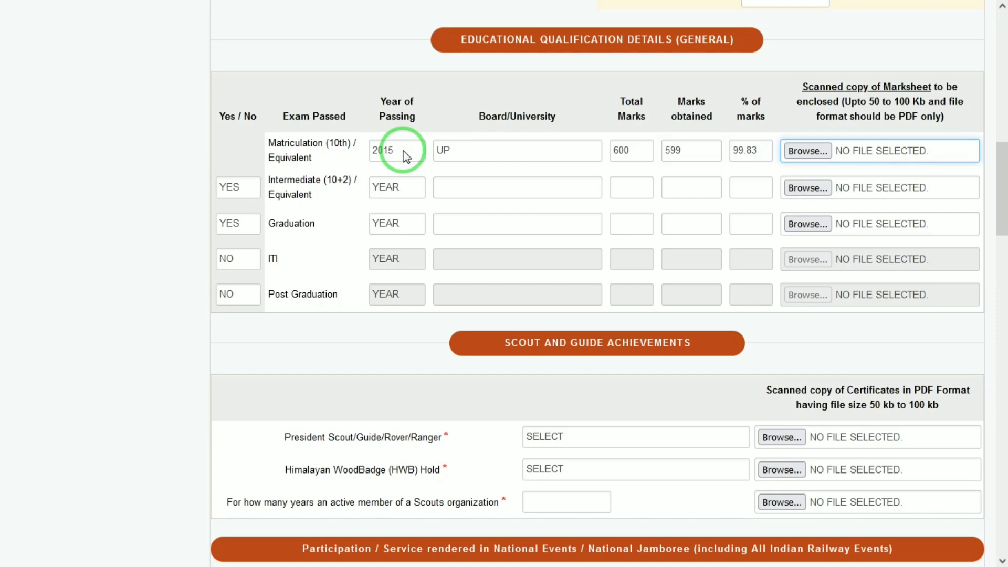
Step: Attach 10th10 from D:\document's certificate folder as the Matriculation marksheet
key("Return")
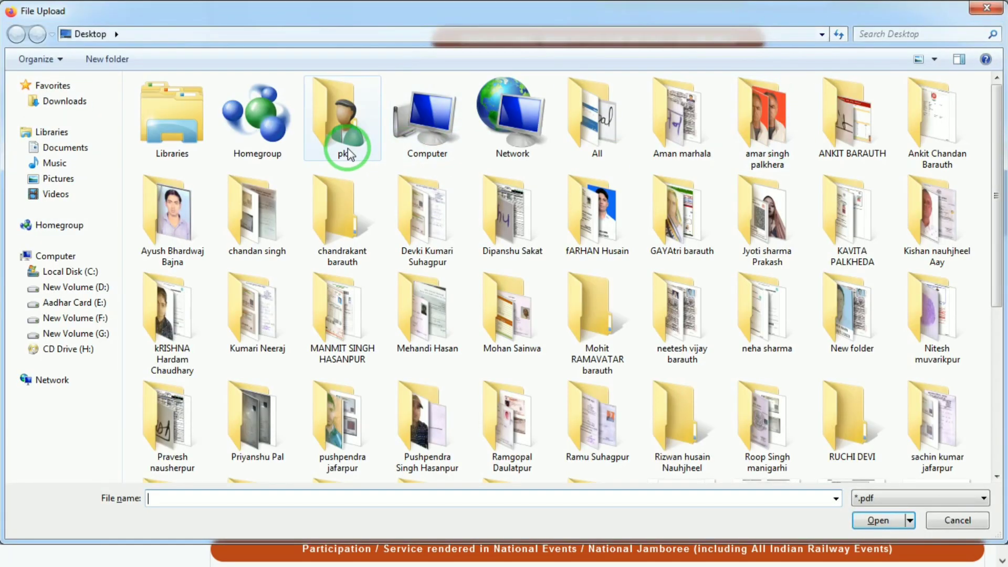
left_click(51, 286)
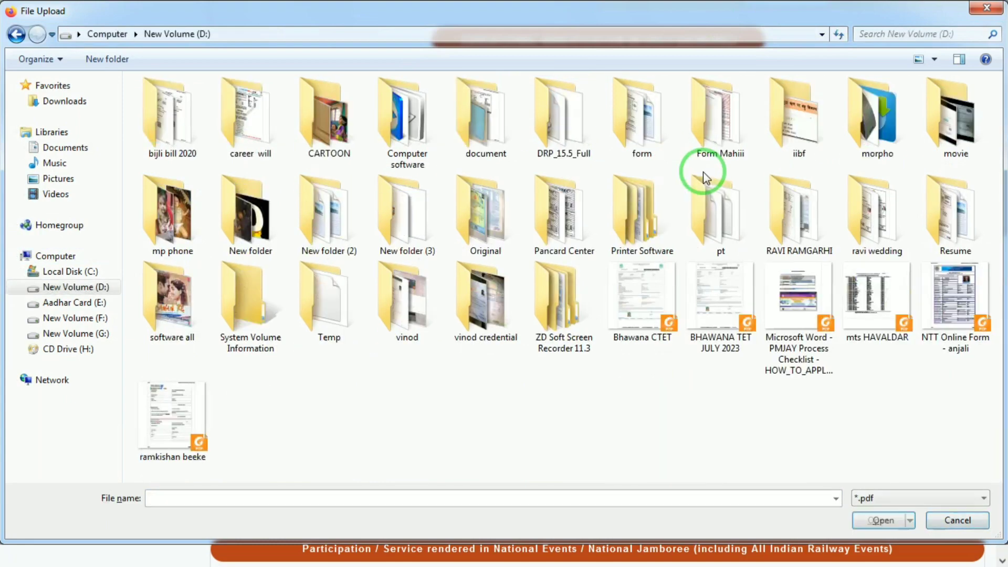
double_click(490, 110)
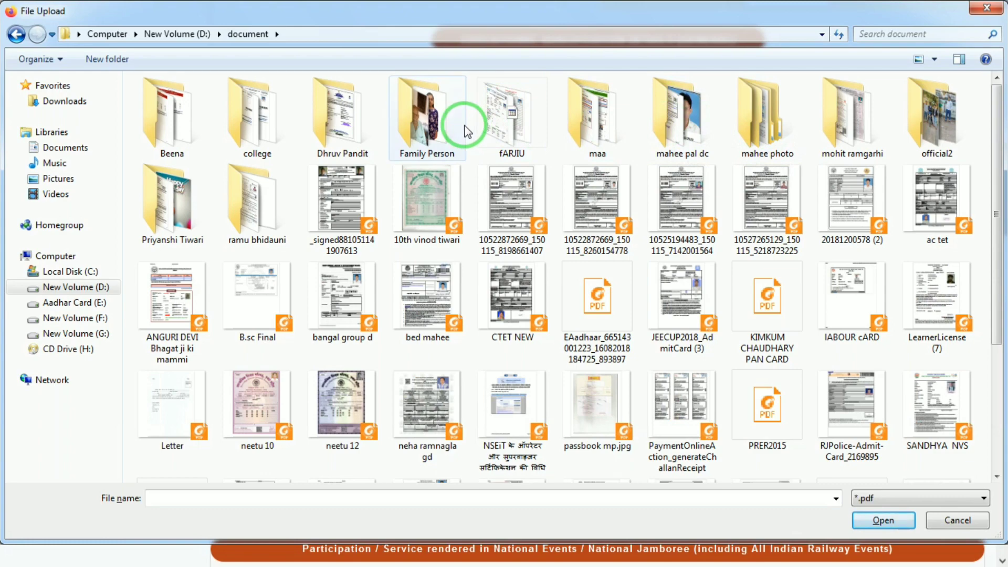
double_click(676, 127)
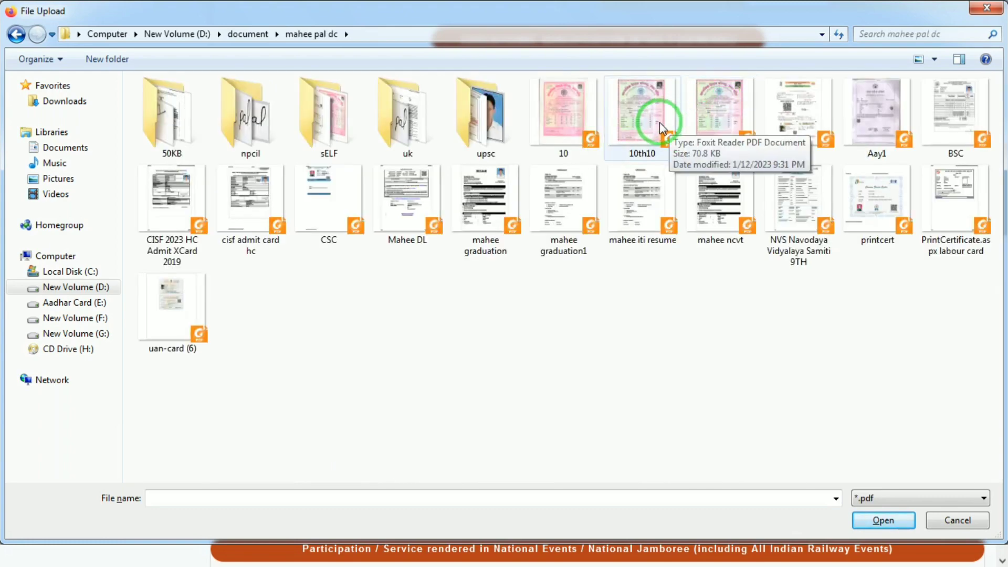
double_click(660, 122)
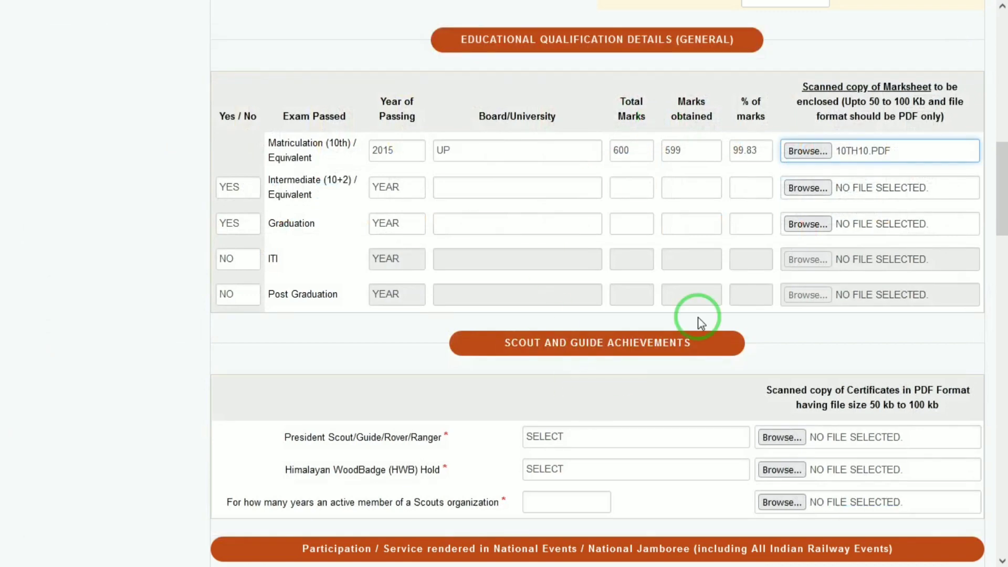
Step: Set the Intermediate year to 2017 and board to UP
left_click(396, 186)
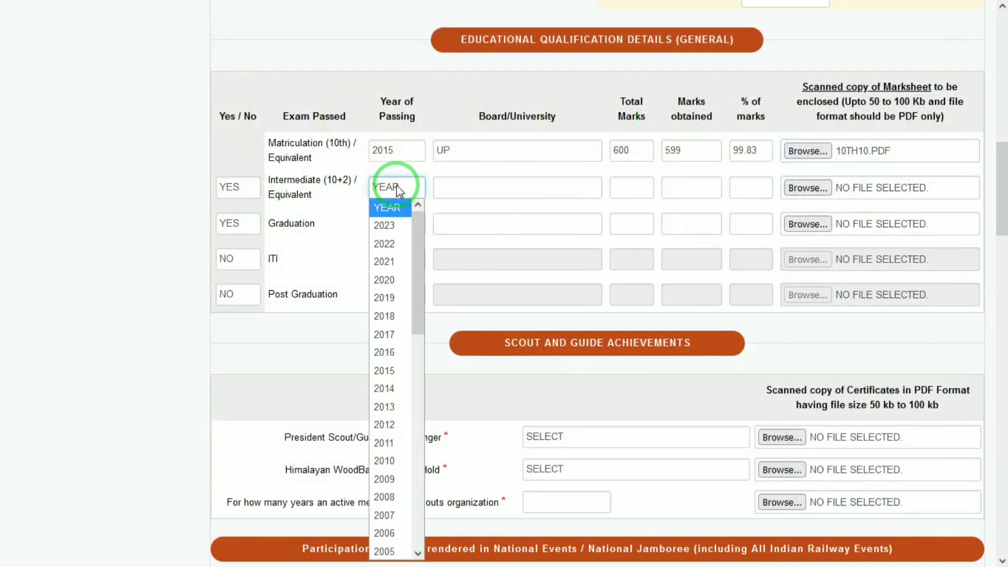
key("Down")
key("Down")
key("Down")
key("Down")
key("Down")
key("Down")
key("Down")
key("Return")
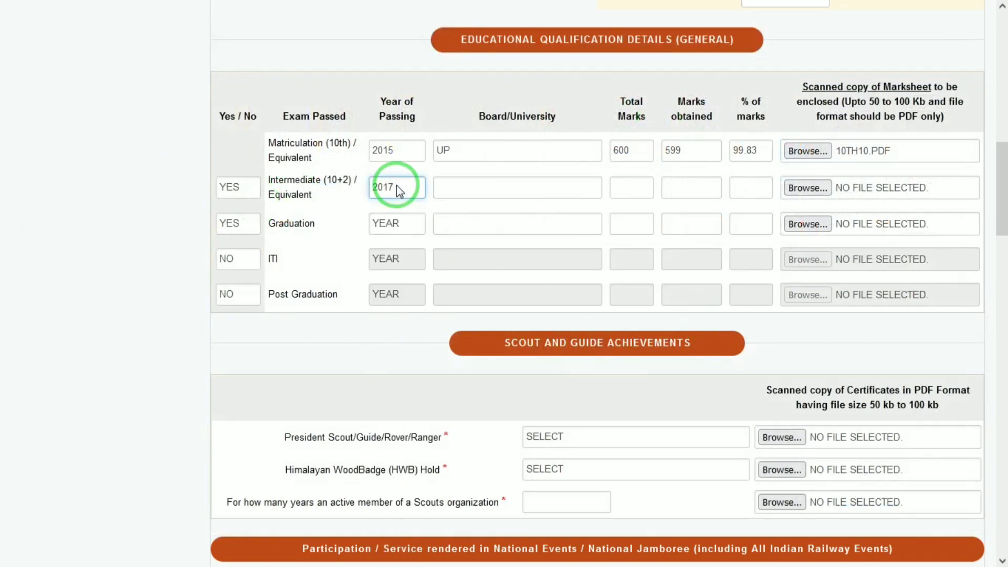
left_click(464, 181)
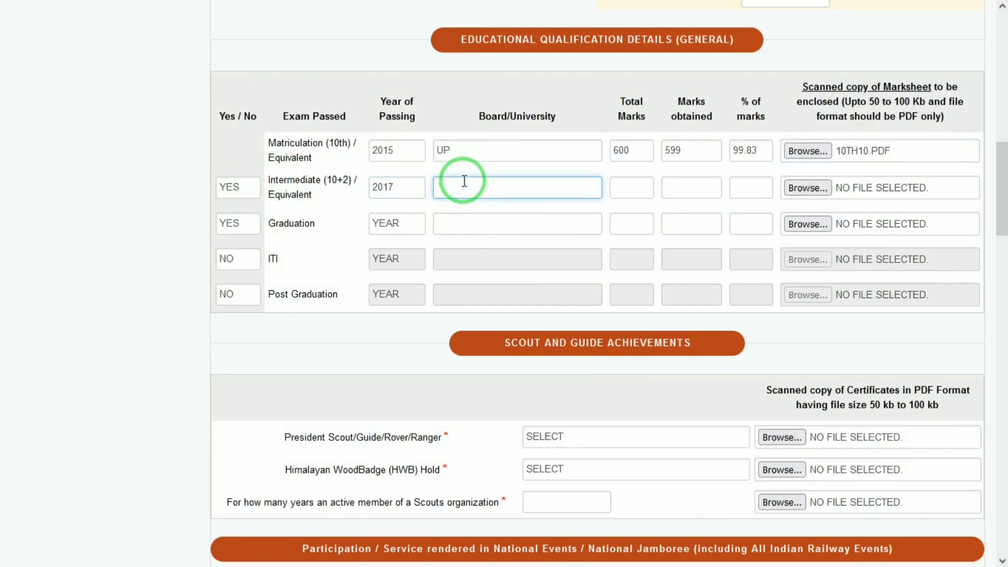
type("Y")
key("BackSpace")
type("UP")
Step: Enter Intermediate marks 588 of 600 and attach 10TH10.PDF as its marksheet
key("Tab")
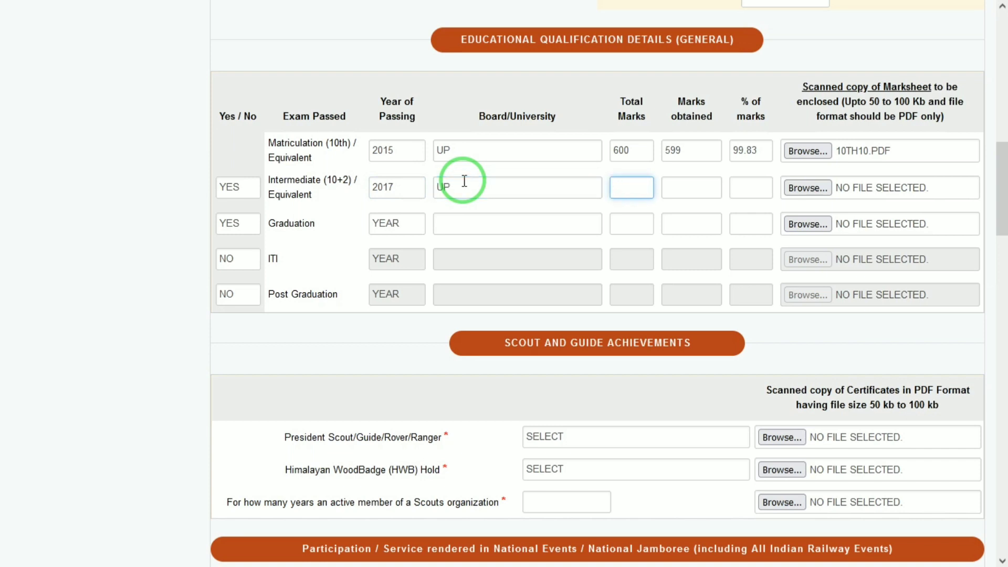
type("600")
key("Tab")
type("588")
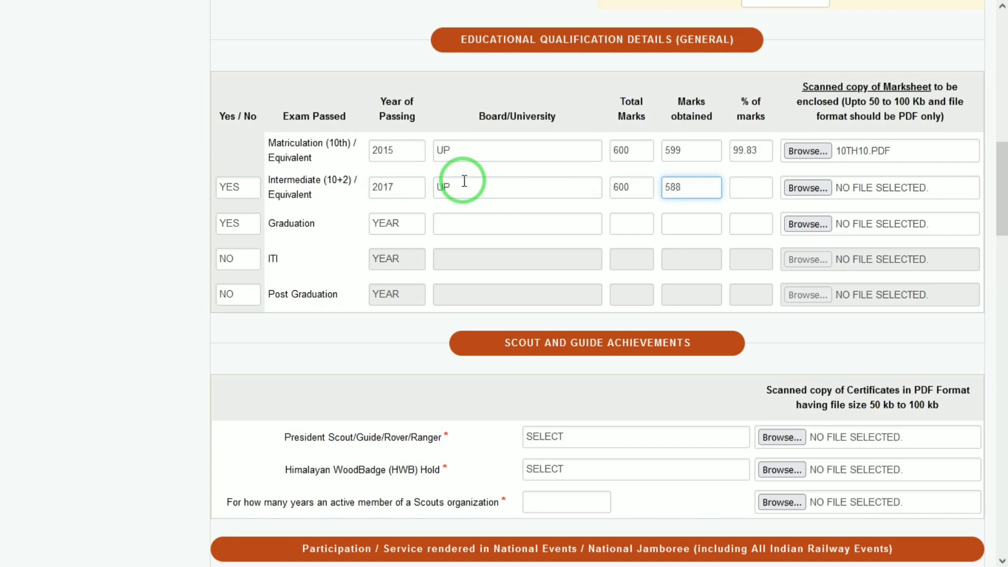
key("Tab")
key("Tab")
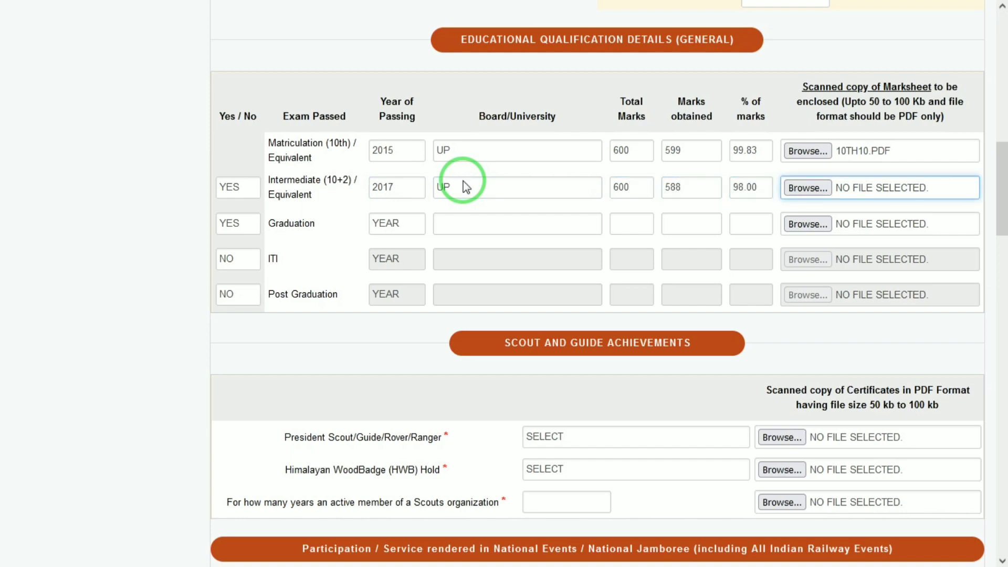
key("Return")
double_click(636, 136)
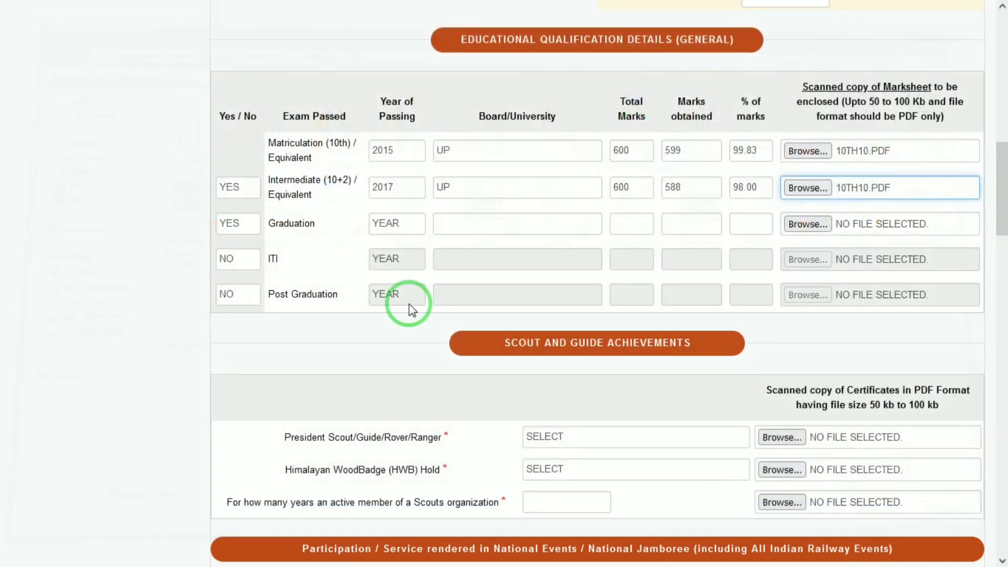
Step: Set the Graduation year to 2020 and the board to DRBRAU AGRA
left_click(240, 222)
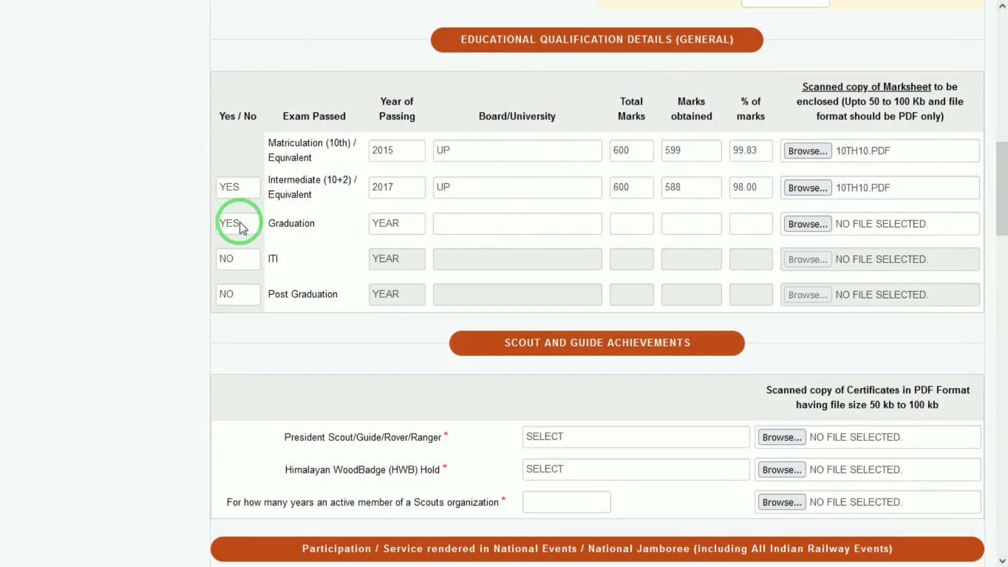
left_click(455, 223)
left_click(405, 222)
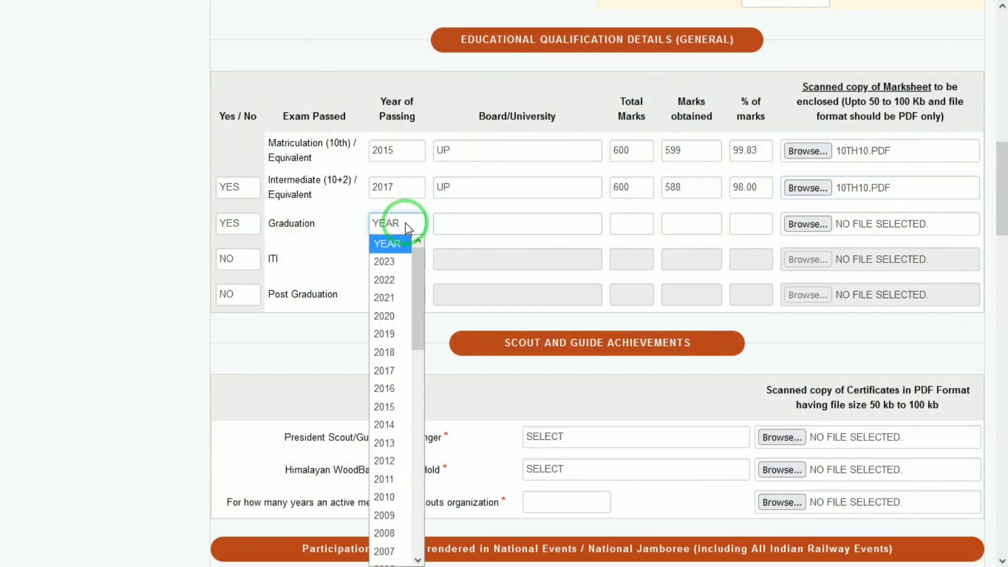
type("2015")
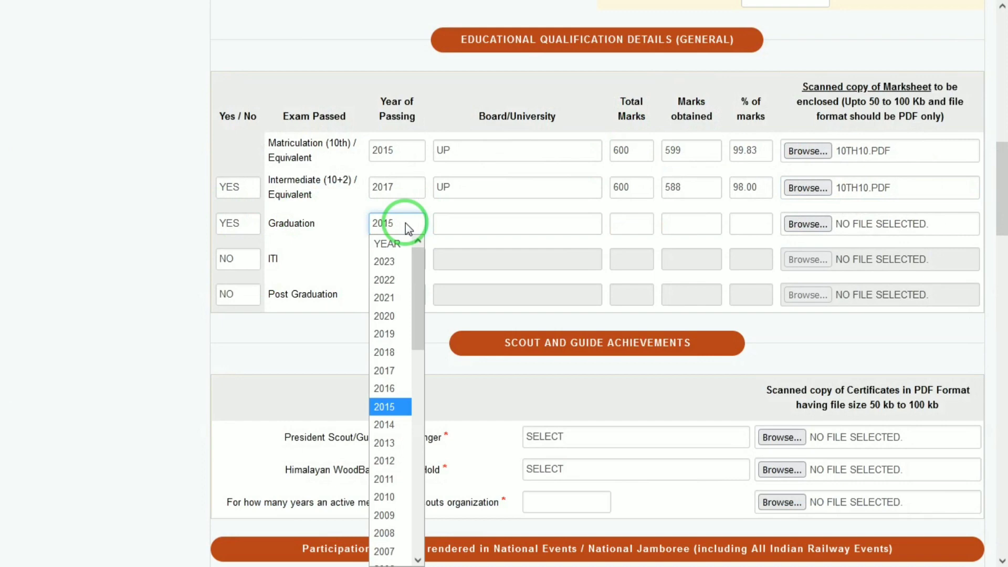
type("20212")
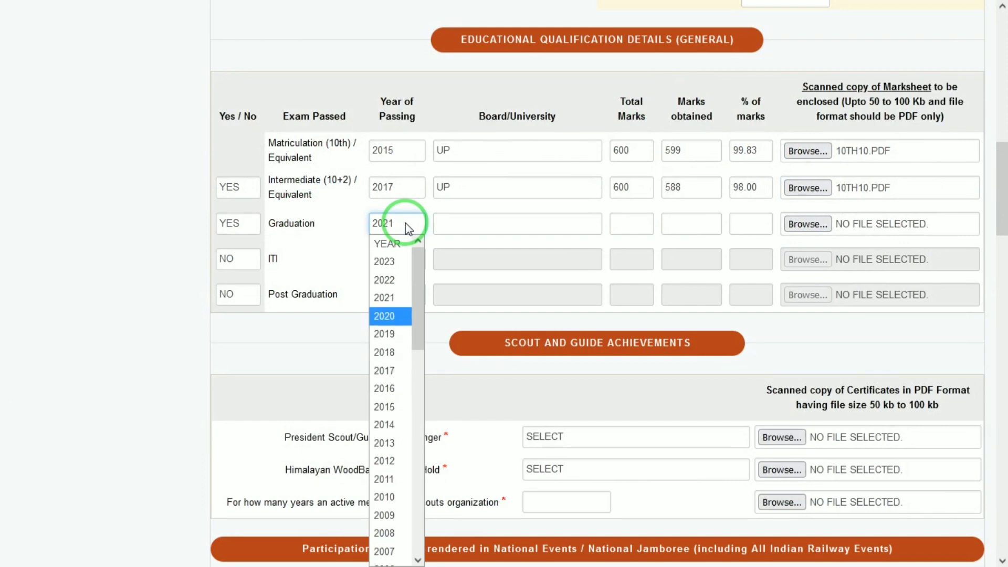
key("Return")
key("Tab")
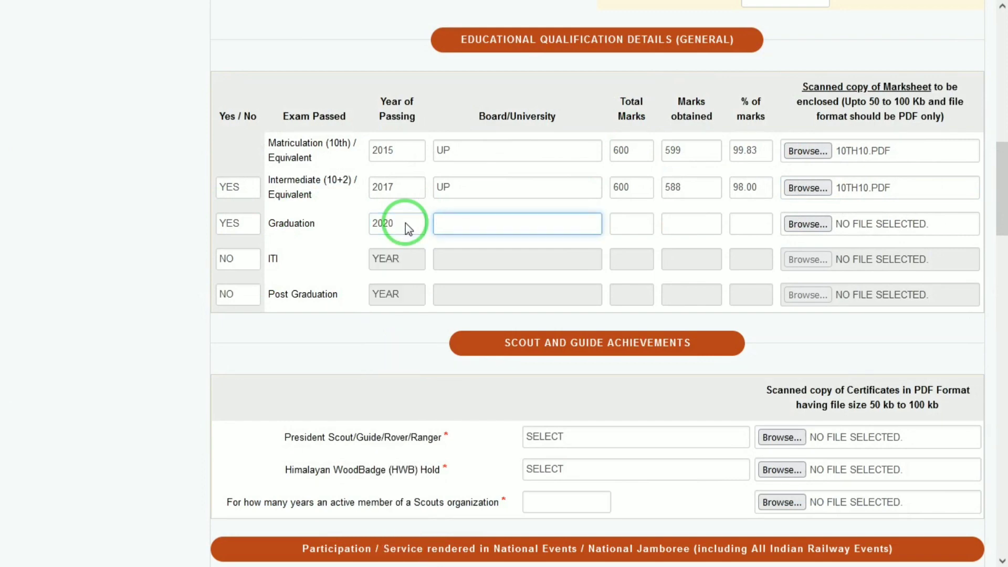
type("DRBRAU AGRA")
Step: Enter 1587 of 1600 graduation marks and attach 10TH10.PDF as the marksheet
key("Tab")
type("1600")
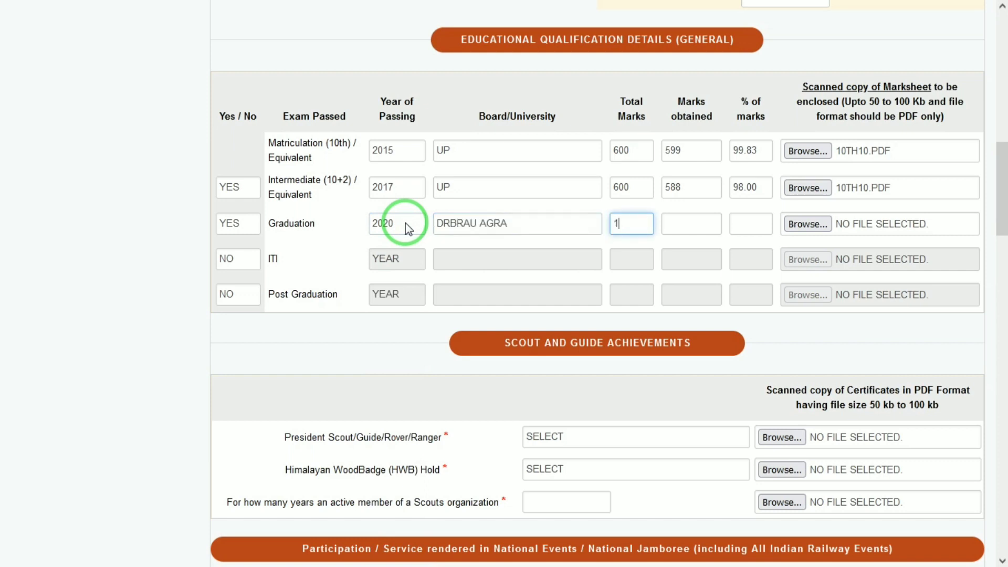
key("Tab")
type("1")
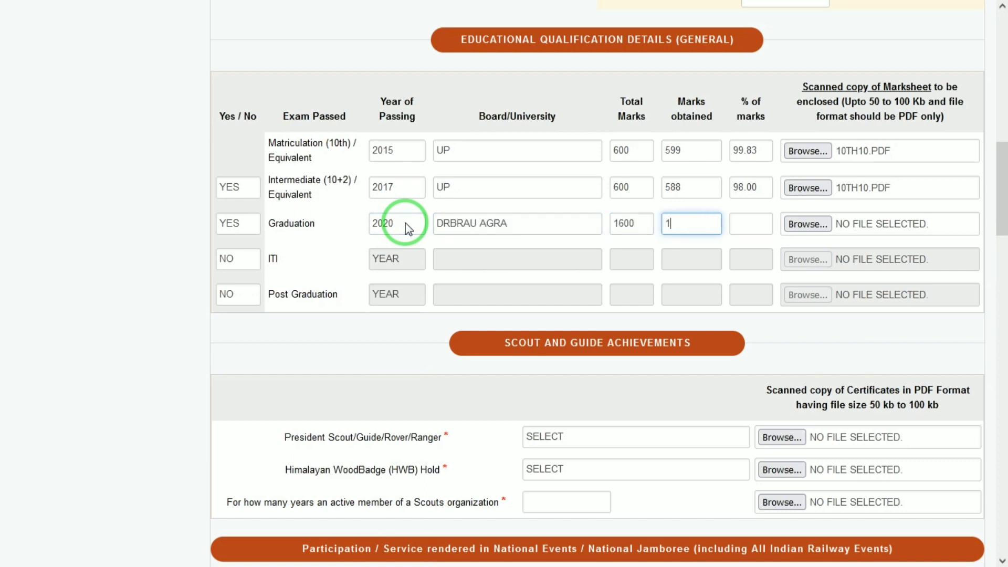
type("587")
key("Tab")
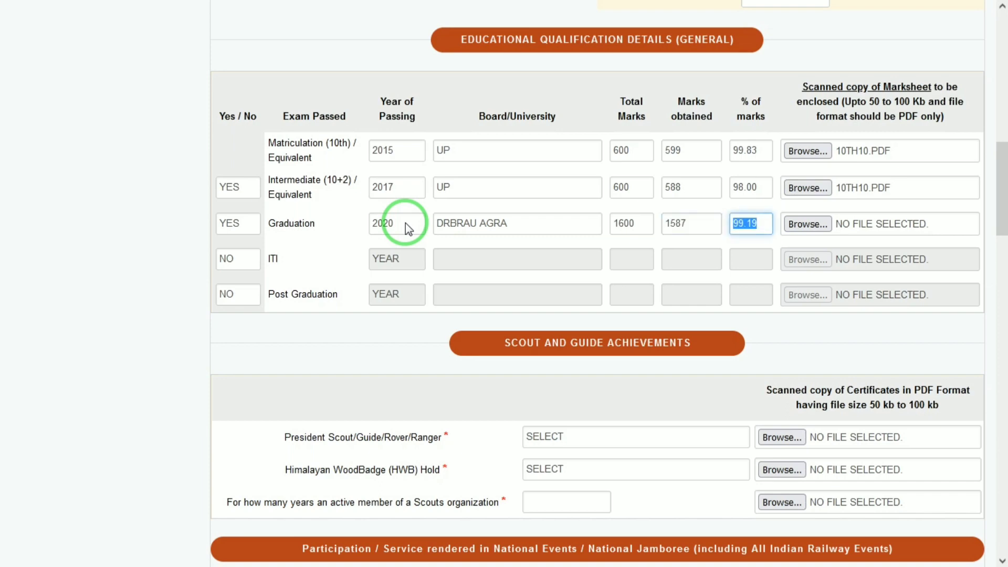
key("Tab")
key("Return")
double_click(638, 113)
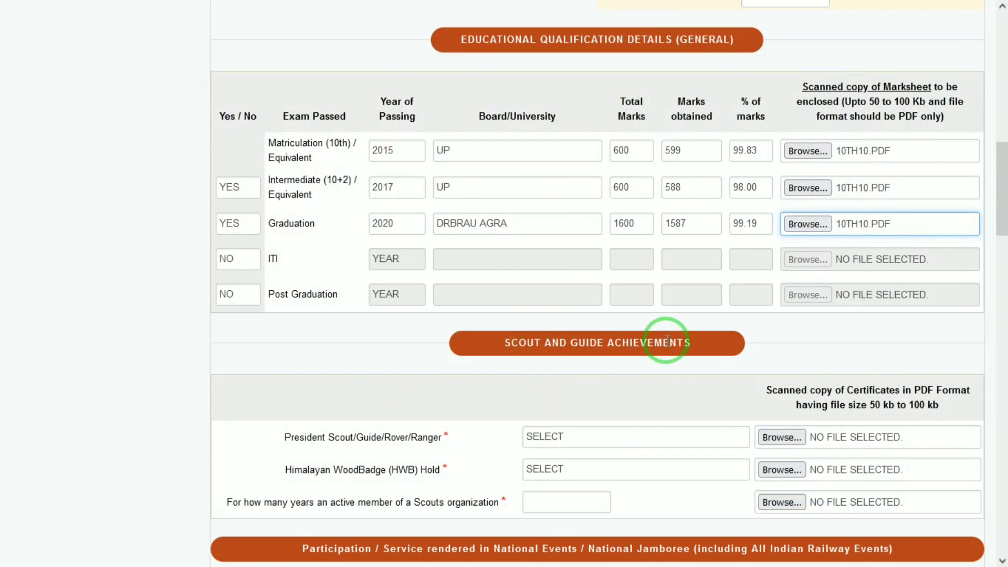
Step: Choose PRESIDENT SCOUT as the award and attach 10TH10.PDF as its certificate
left_click_drag(1007, 187, 1007, 217)
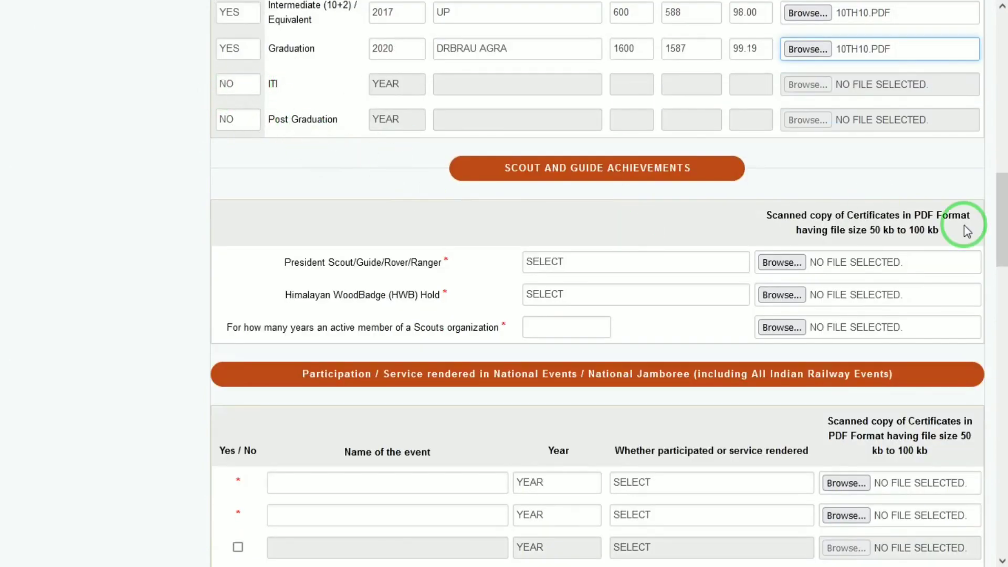
left_click_drag(1004, 265, 1002, 284)
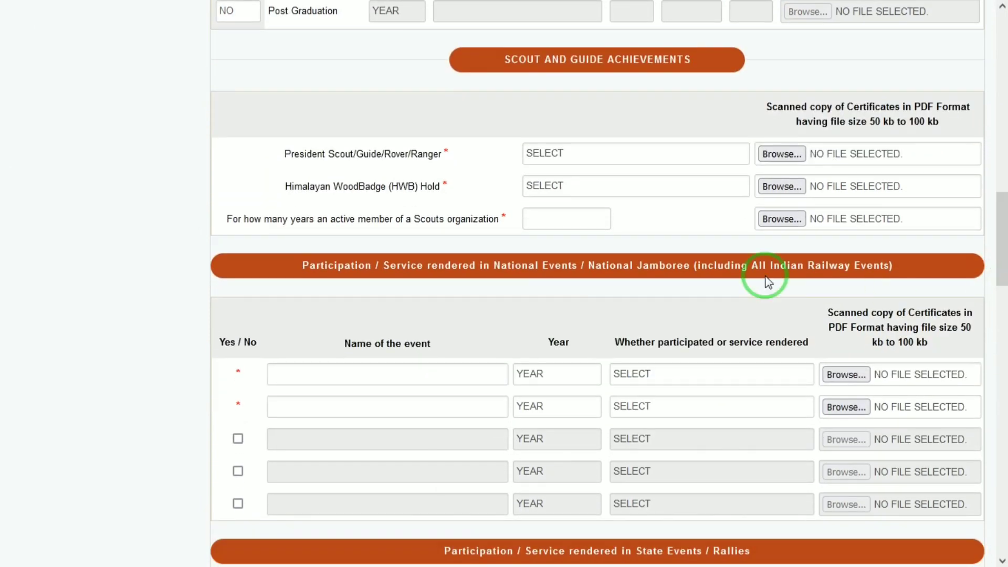
left_click(627, 154)
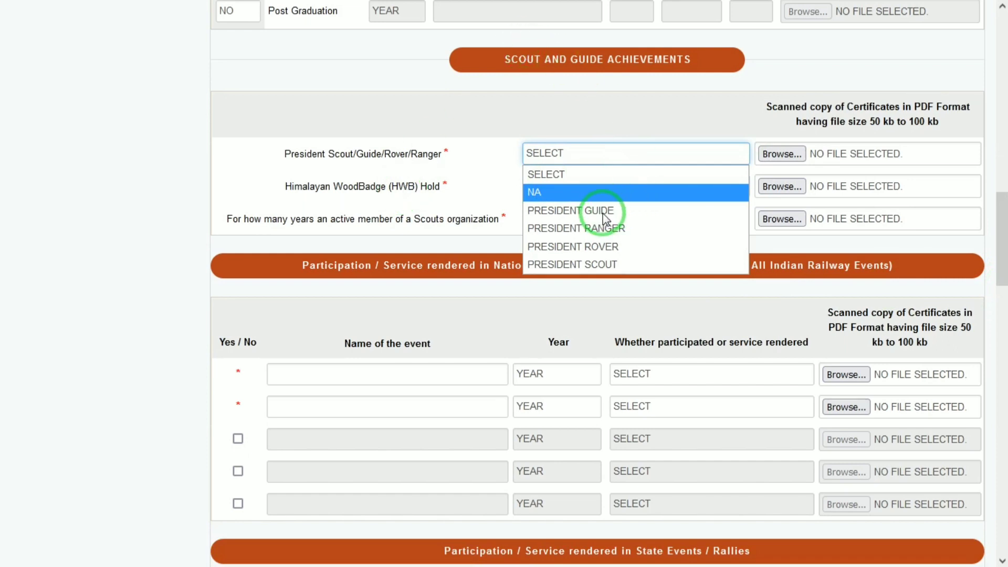
left_click(587, 264)
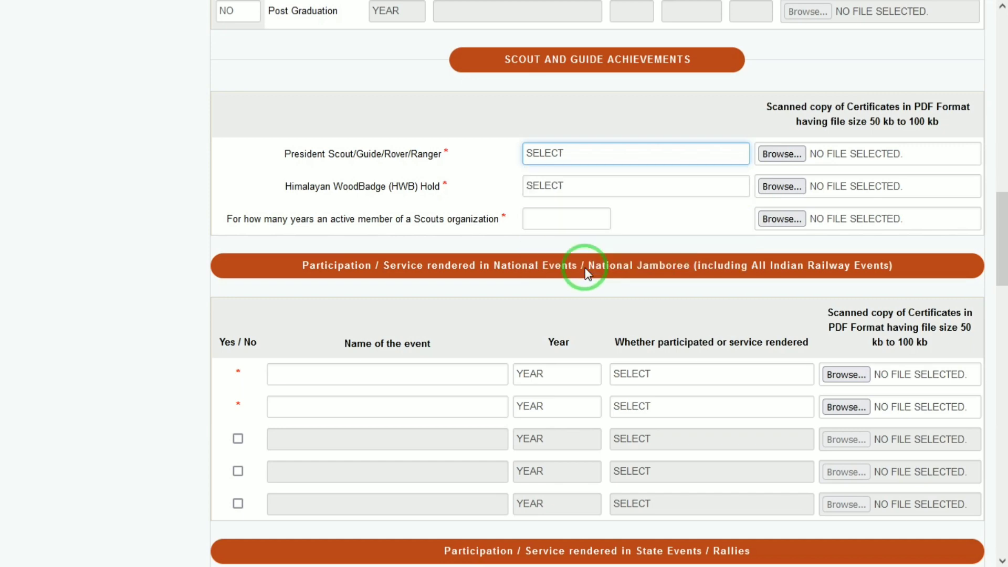
left_click(804, 156)
double_click(641, 115)
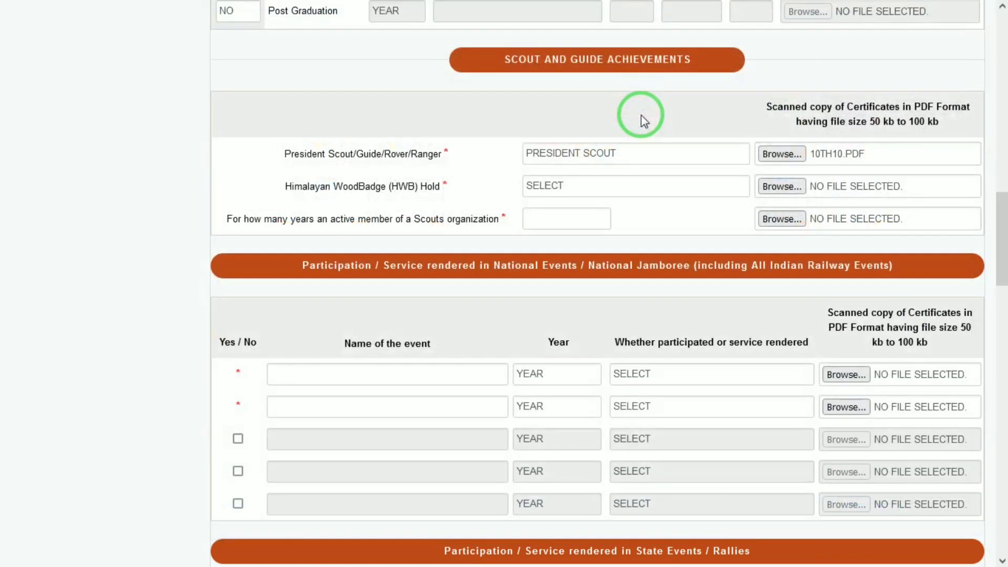
Step: Set the Himalayan WoodBadge section to BULBUL SECTION with 10TH10.PDF attached
left_click(574, 186)
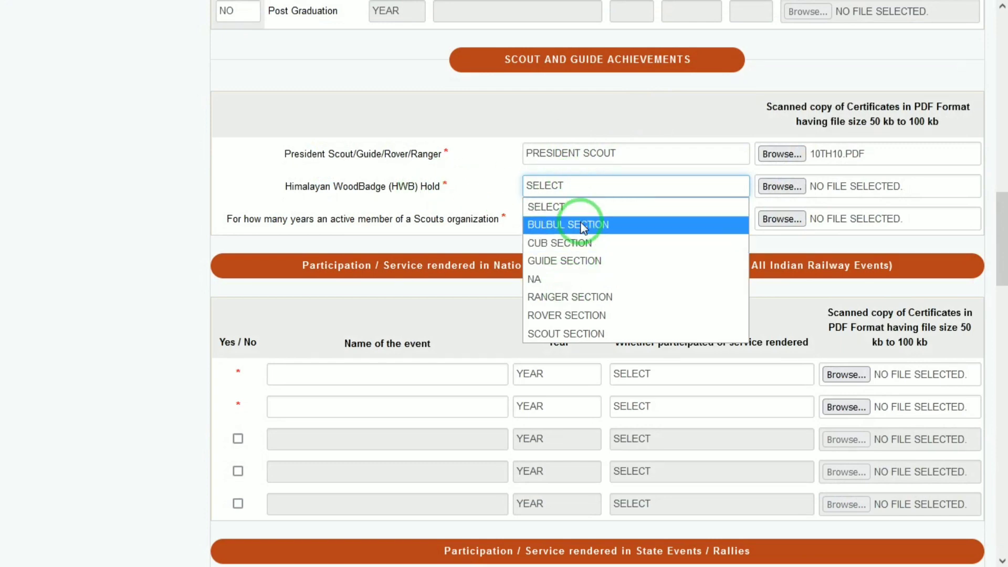
left_click(593, 224)
left_click(776, 186)
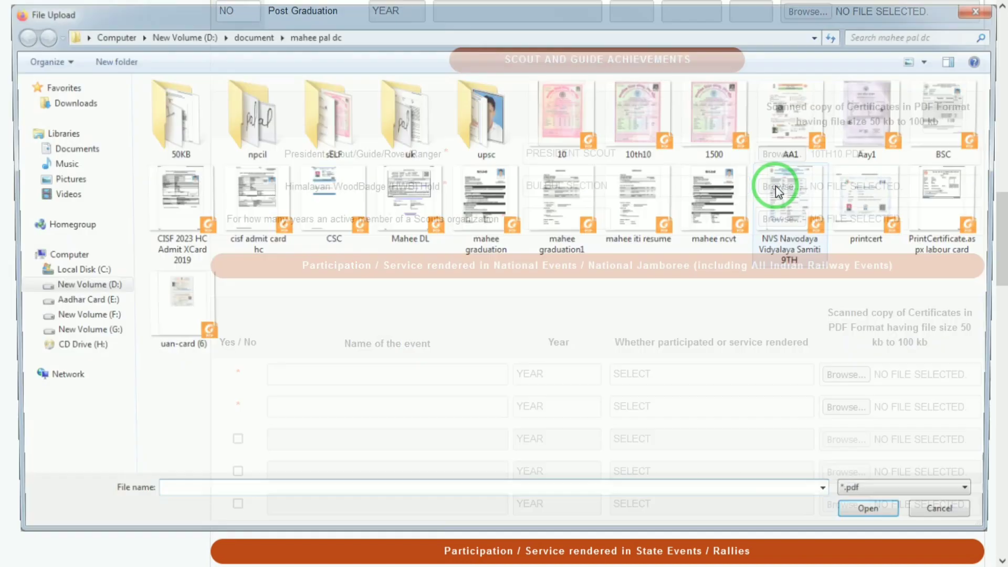
double_click(650, 115)
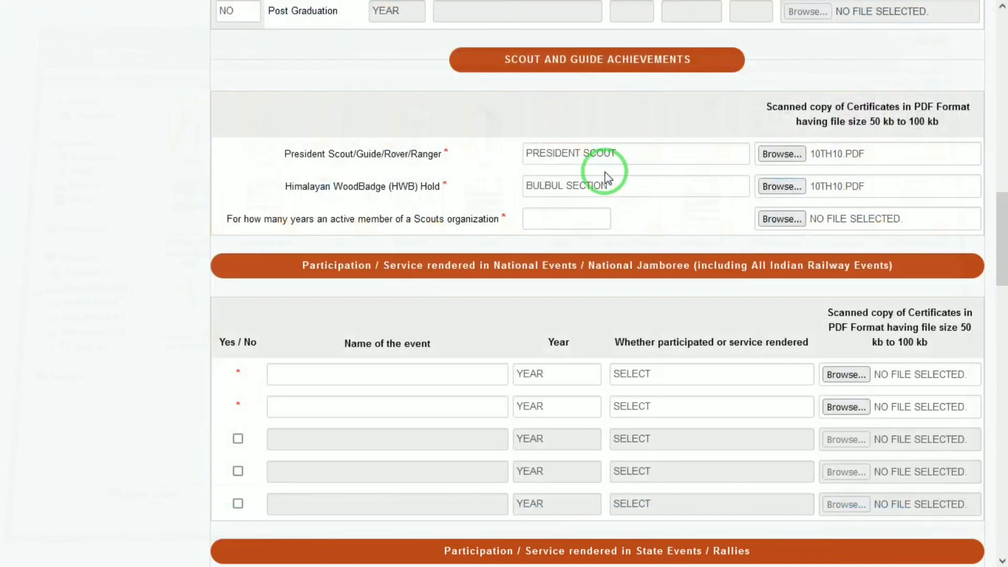
left_click(605, 187)
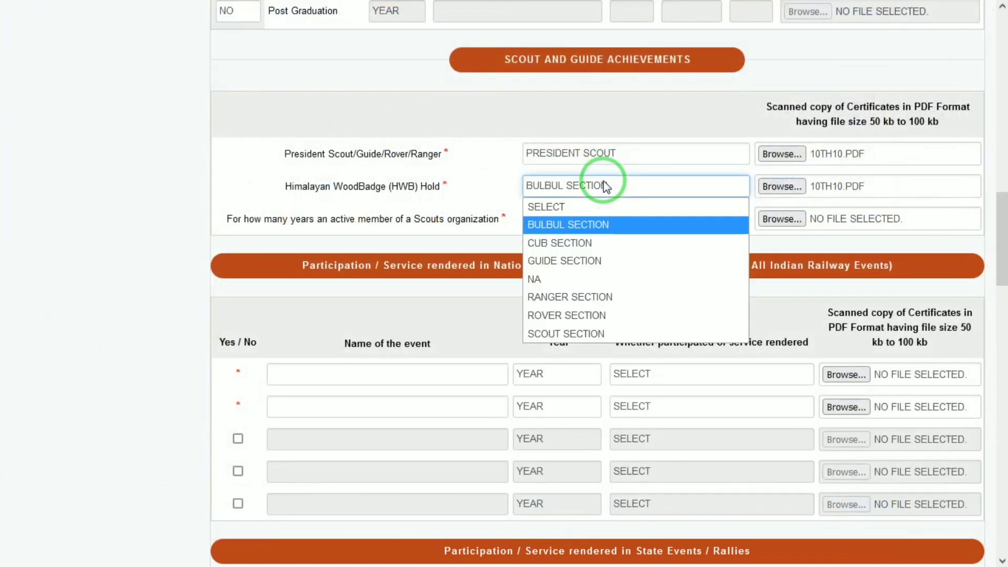
left_click(605, 187)
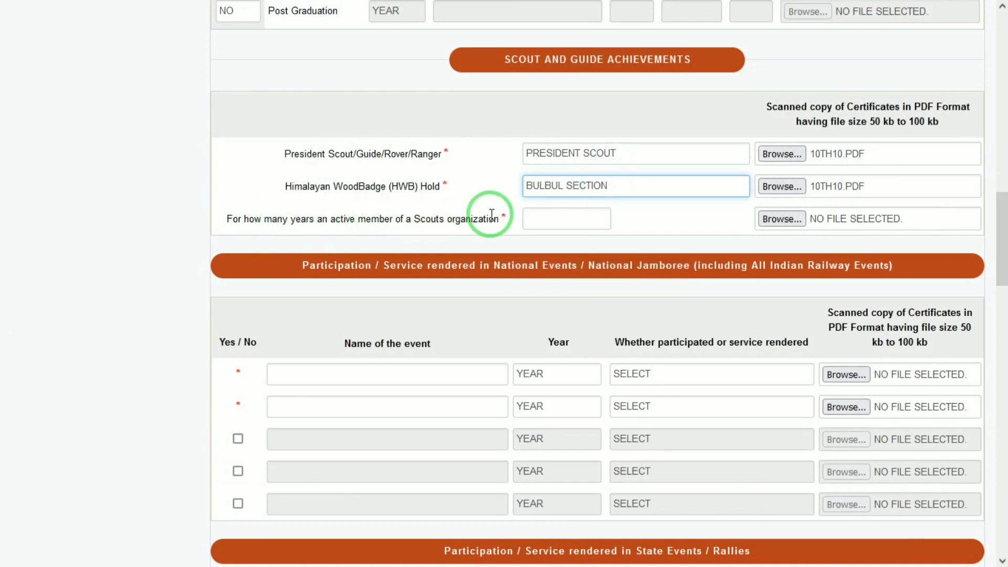
Step: Enter 5 years of scout membership and attach 10TH10.PDF as its certificate
left_click(546, 224)
type("5")
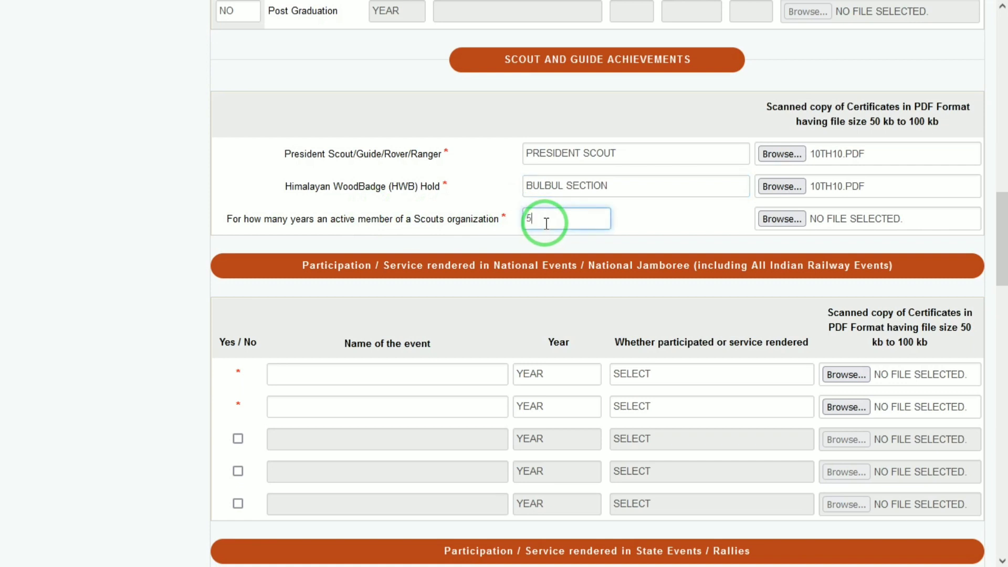
left_click(746, 235)
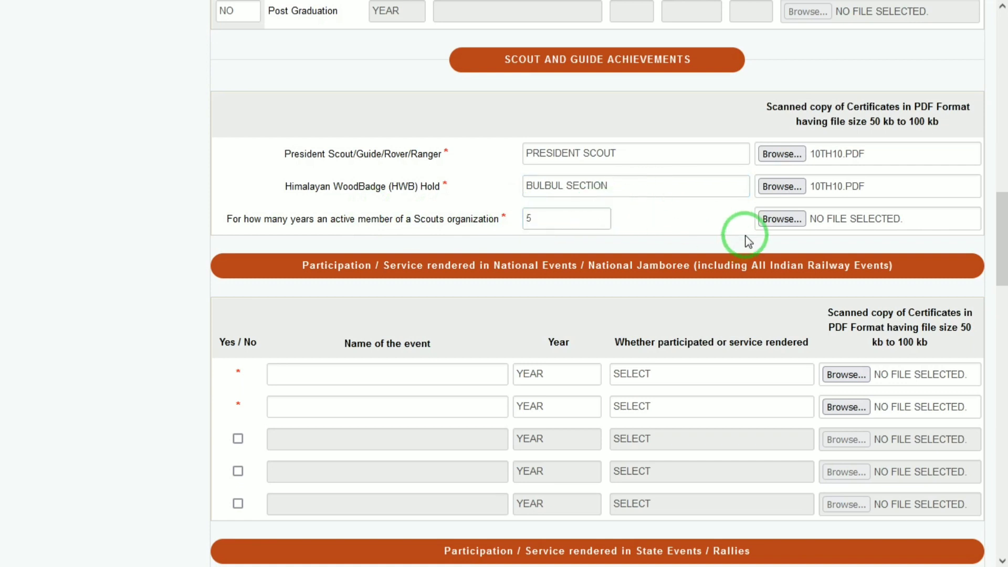
left_click(781, 219)
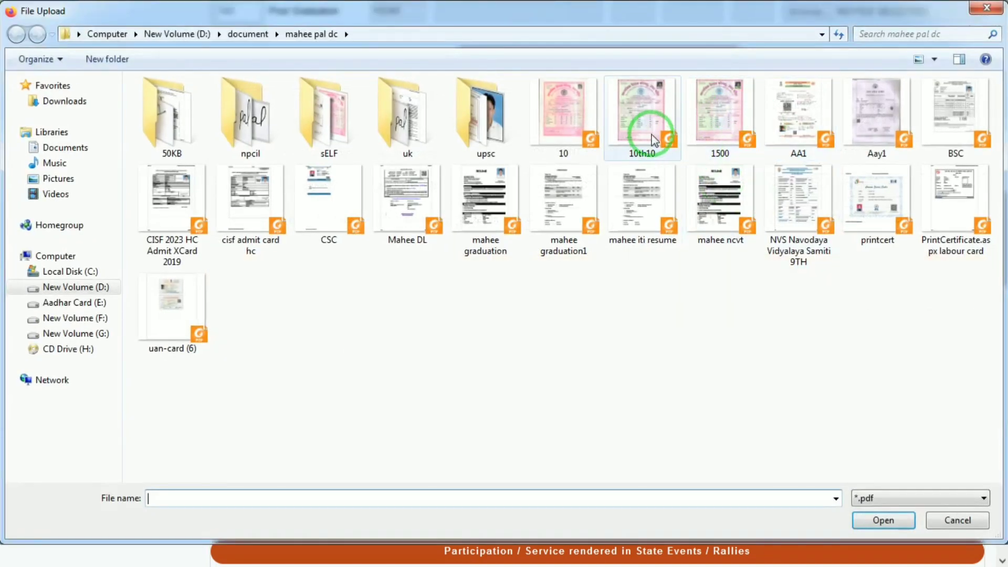
double_click(653, 141)
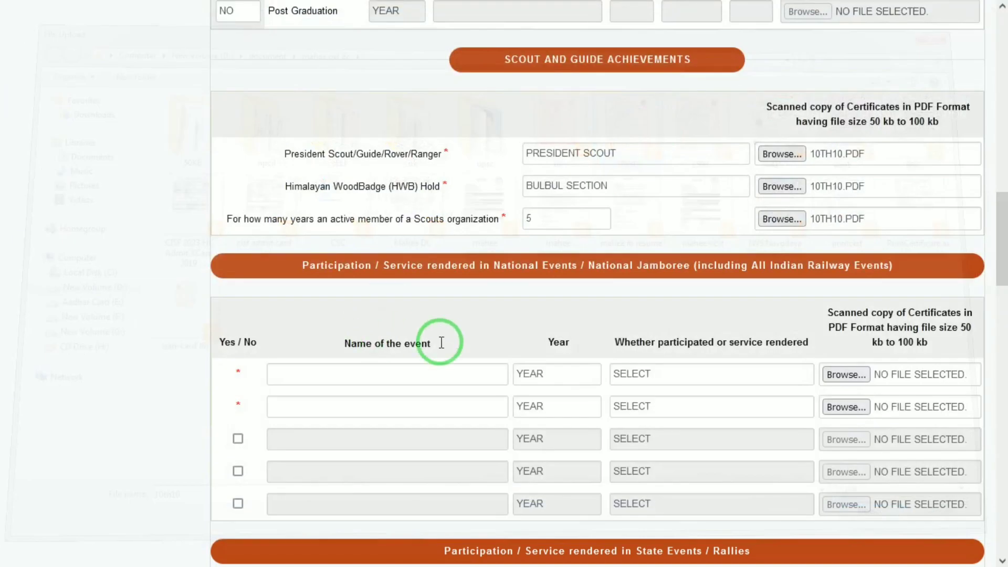
left_click_drag(998, 255, 998, 286)
Step: Fill the first national event as OASIS, 2021, PARTICIPATED, with 10TH10.PDF attached
left_click(420, 197)
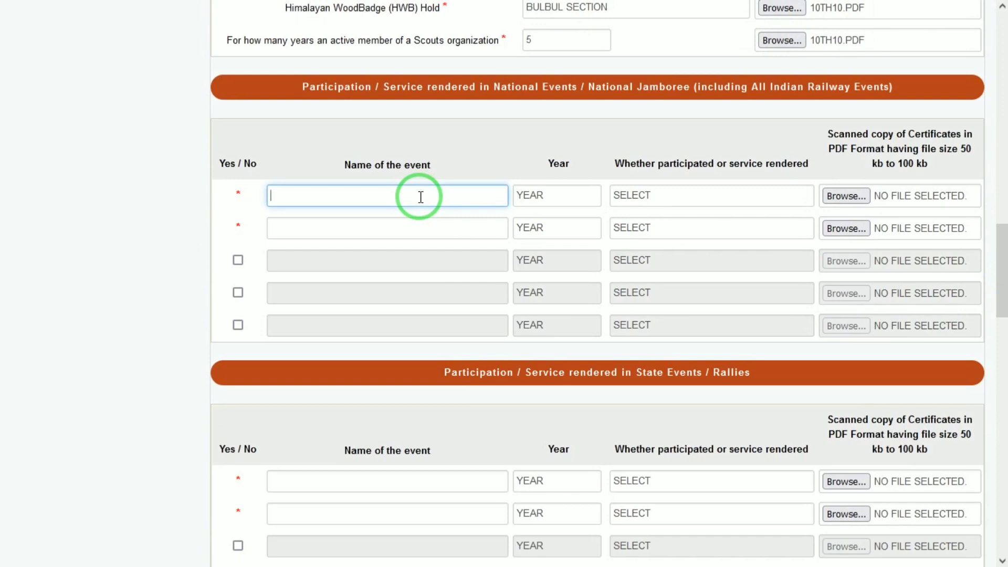
type("OASIS")
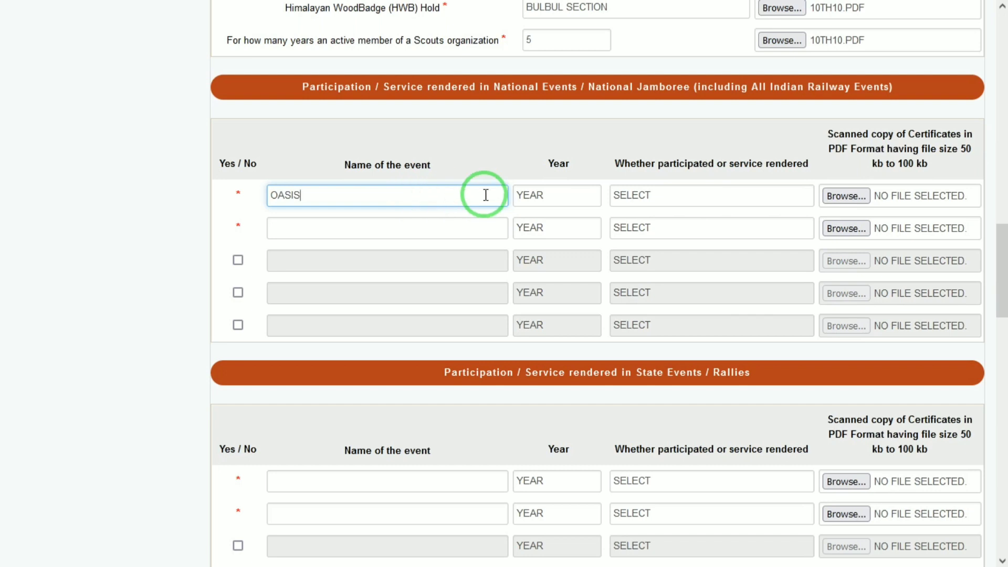
left_click(543, 199)
key("Down")
key("Down")
key("Down")
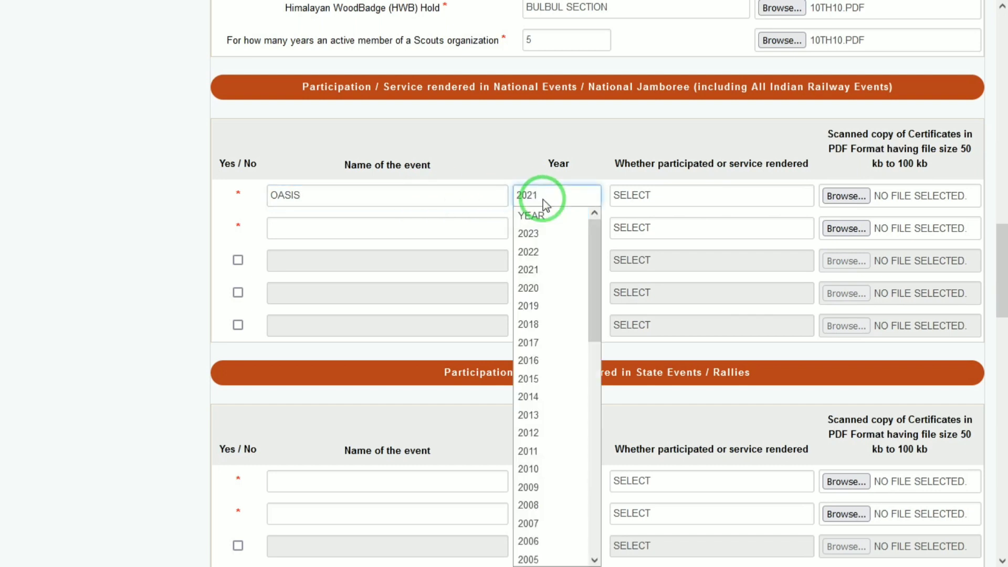
key("Tab")
left_click(647, 196)
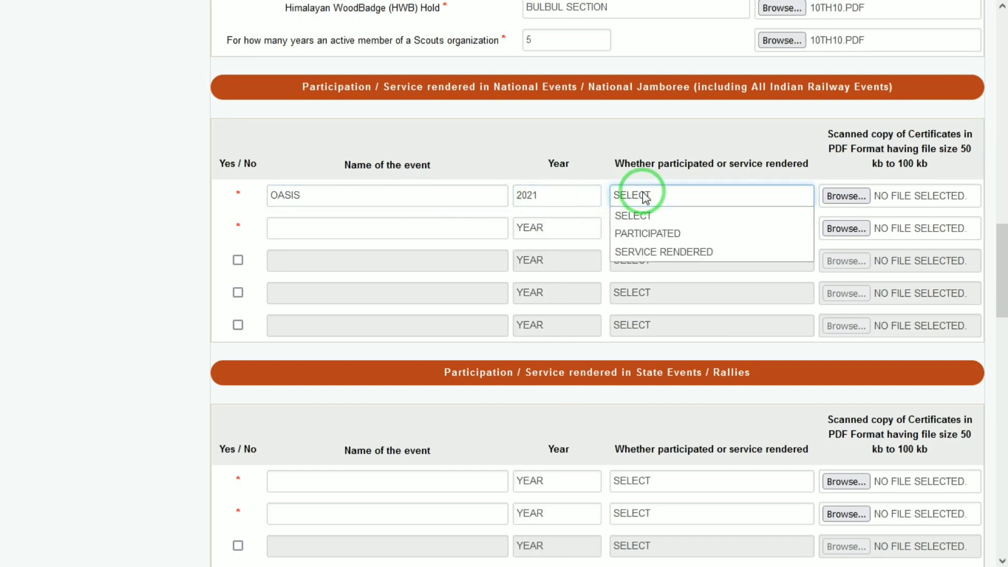
left_click(663, 233)
left_click(846, 196)
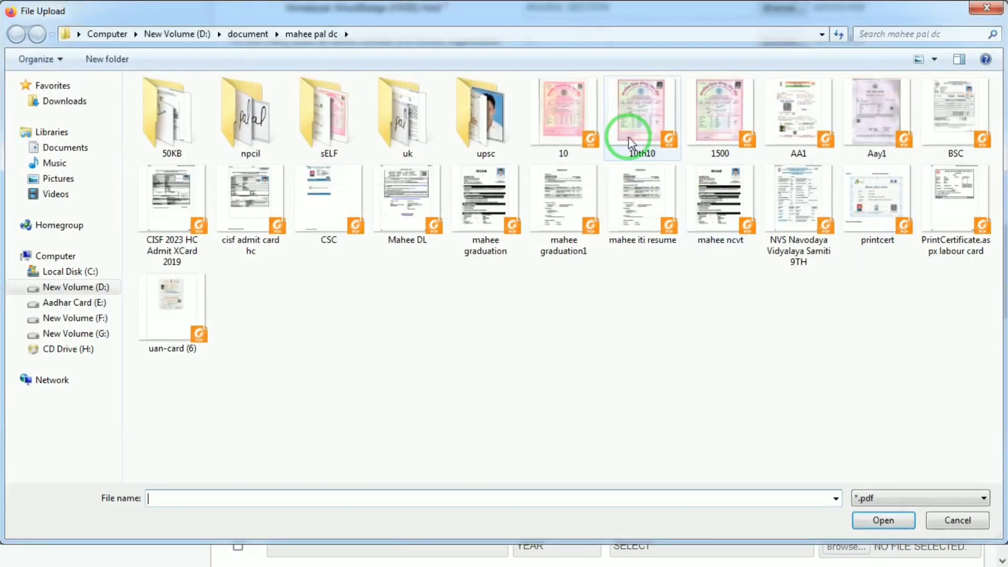
left_click(623, 135)
double_click(624, 135)
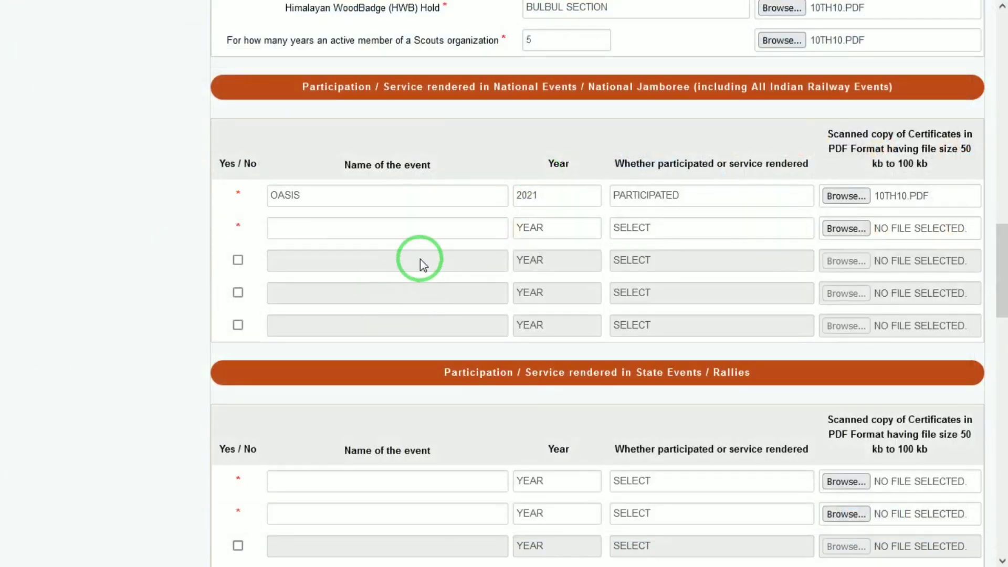
Step: Mark the ELDG 2022 event as participated and attach 10TH10.PDF as its certificate
left_click(297, 231)
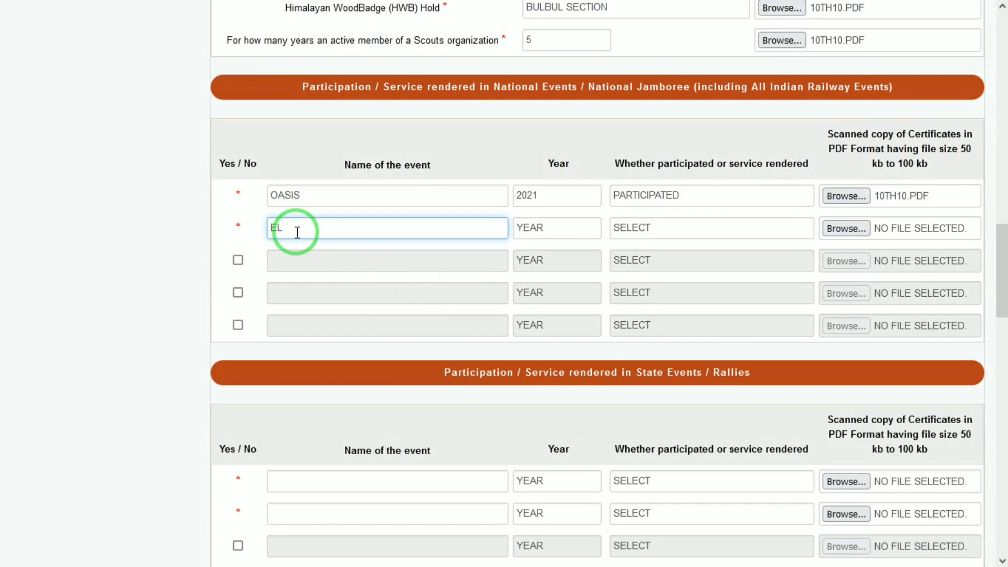
key("Tab")
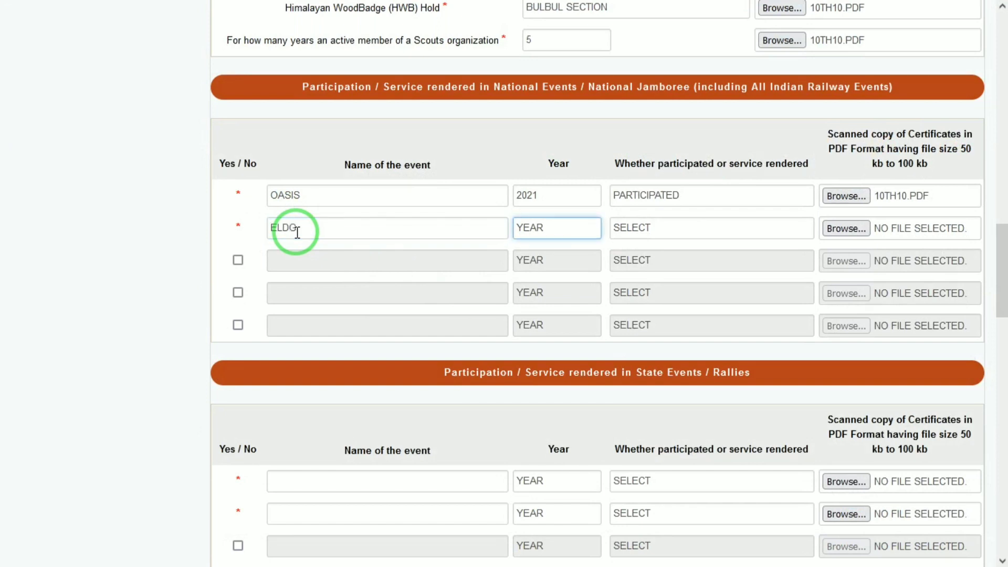
key("Tab")
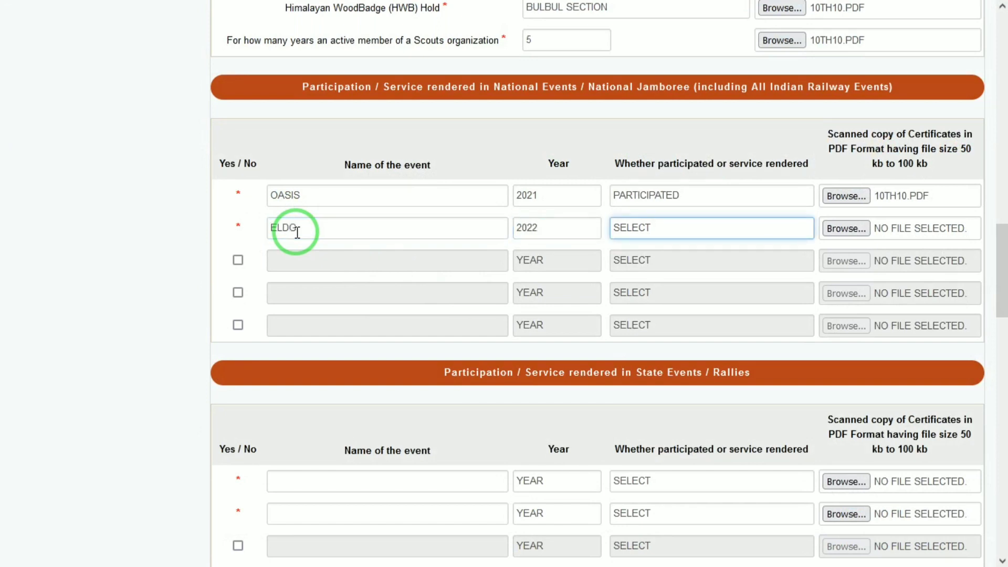
key("p")
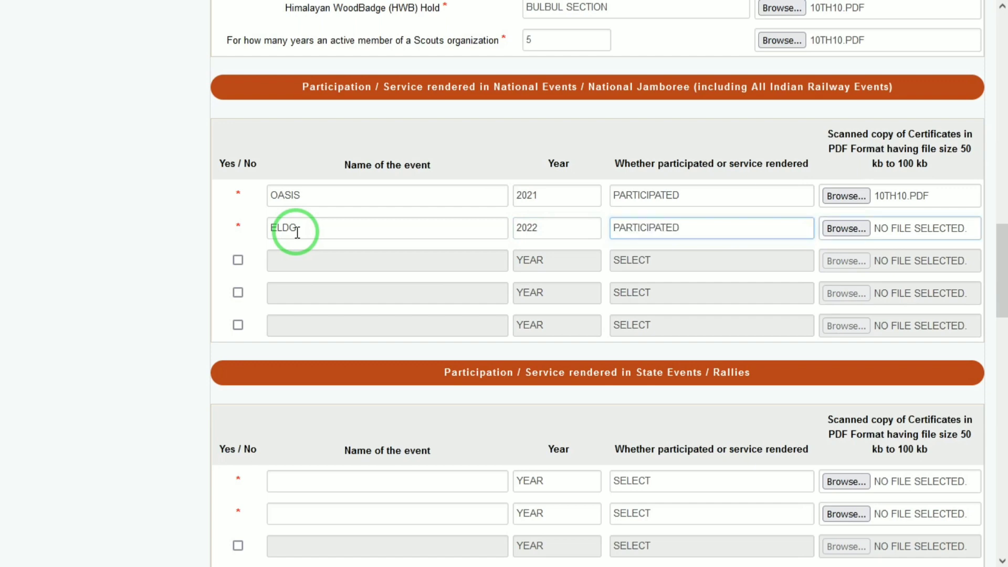
key("Tab")
key("space")
double_click(638, 120)
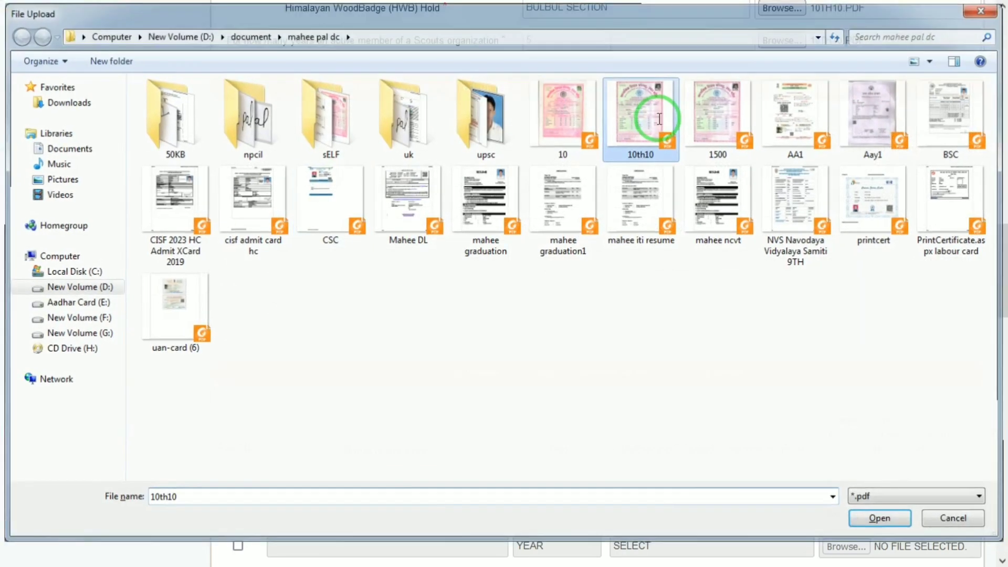
left_click(354, 261)
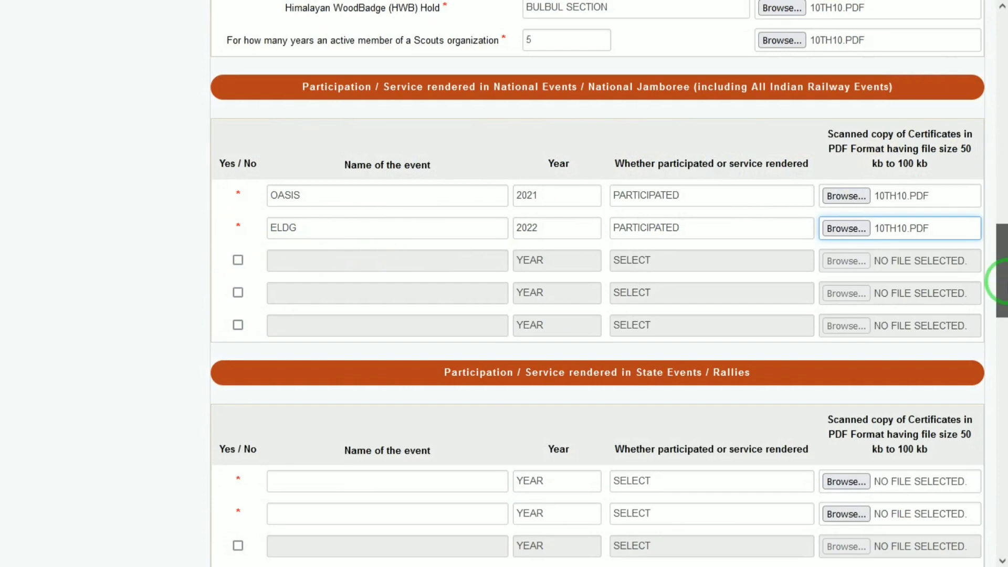
mouse_move(1000, 285)
left_mouse_down()
mouse_move(1007, 308)
mouse_move(1006, 268)
mouse_move(1001, 297)
left_mouse_up()
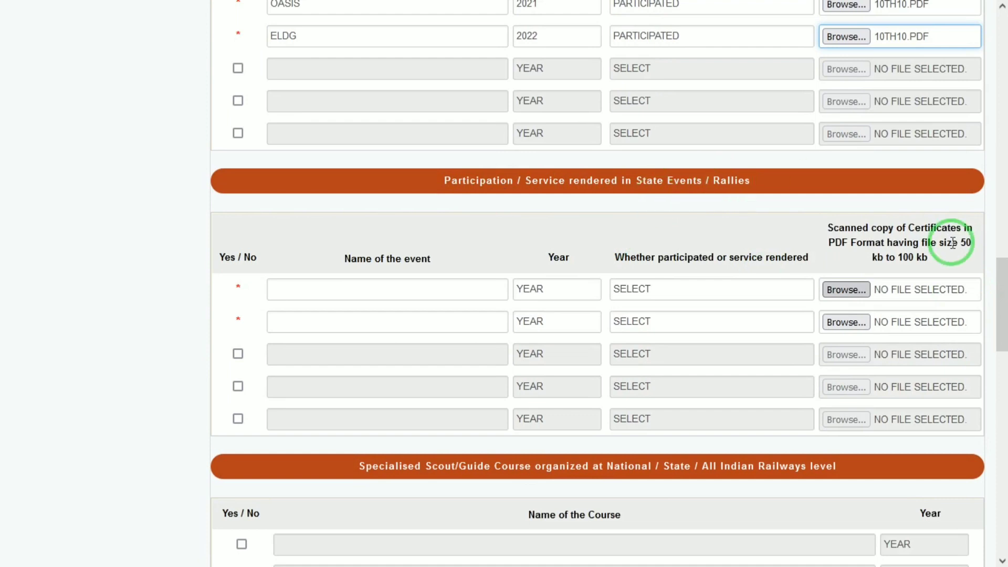
Step: Add state event JANTA, 2021, participated, with 10TH10.PDF attached
mouse_move(1001, 293)
left_mouse_down()
mouse_move(1002, 324)
mouse_move(999, 288)
left_mouse_up()
left_click(351, 309)
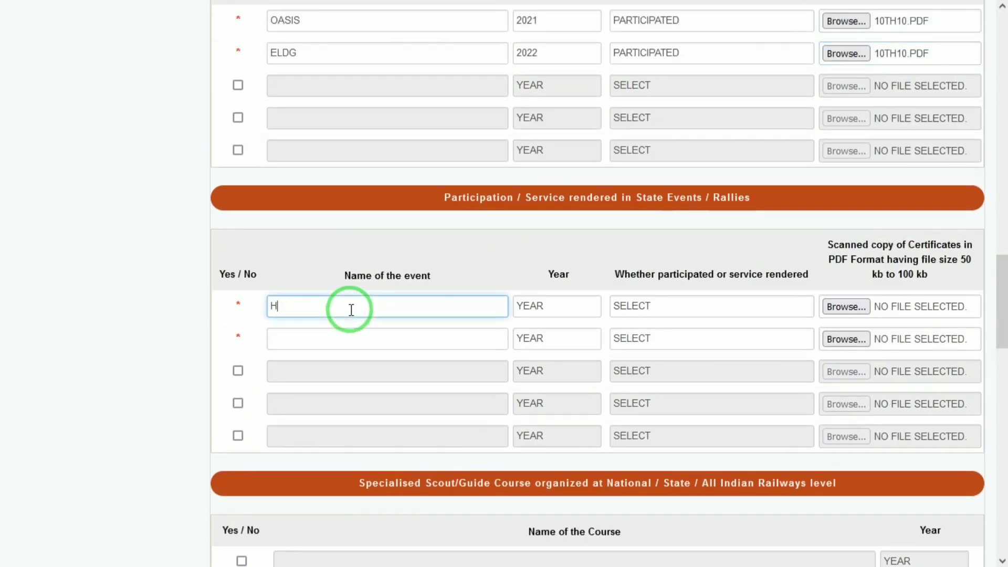
type("JANTA")
key("Tab")
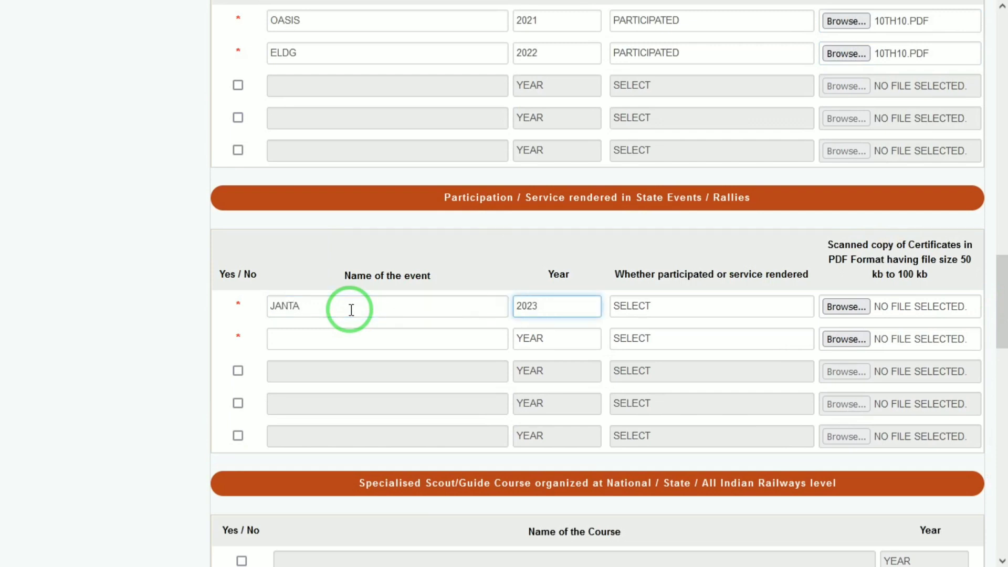
key("1")
key("Tab")
key("p")
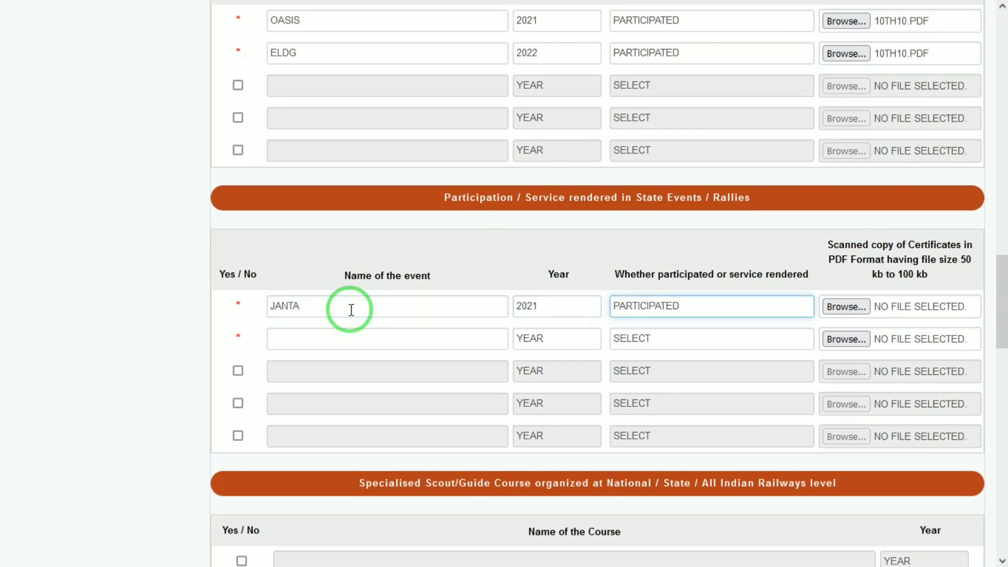
key("Tab")
key("Return")
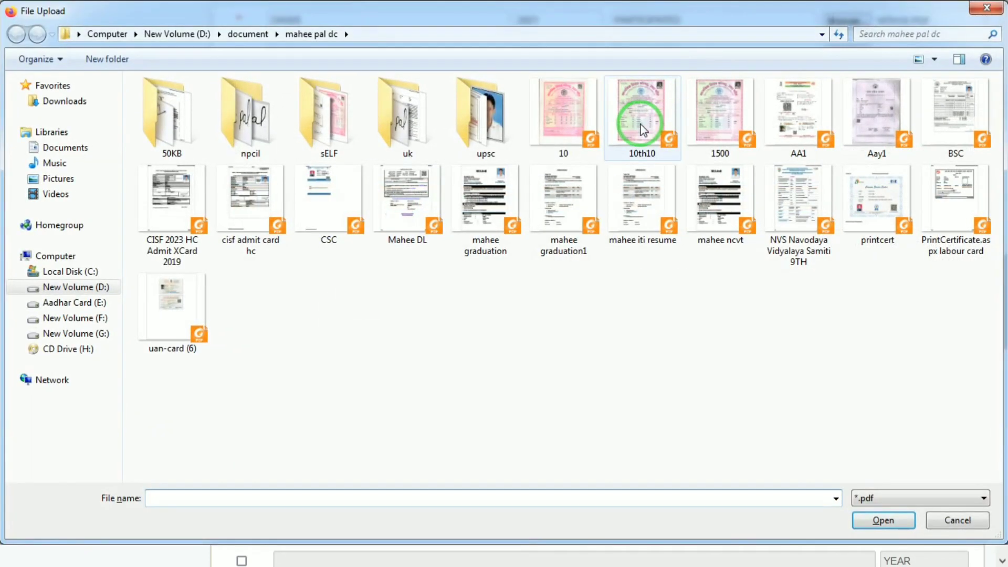
double_click(637, 124)
Step: Add state event OPAS, 2022, participated, with 10TH10.PDF attached
key("Tab")
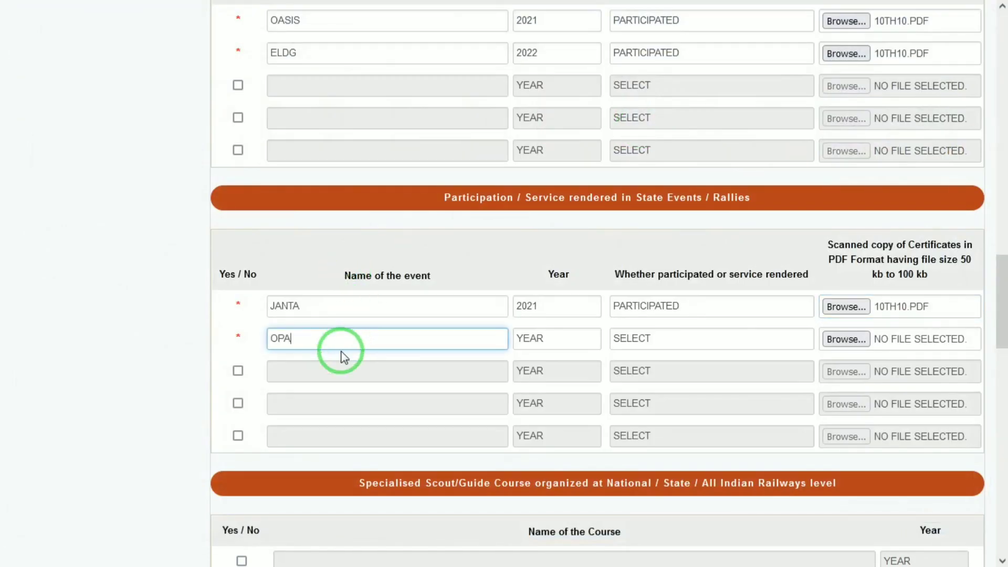
type("OPAS")
key("Tab")
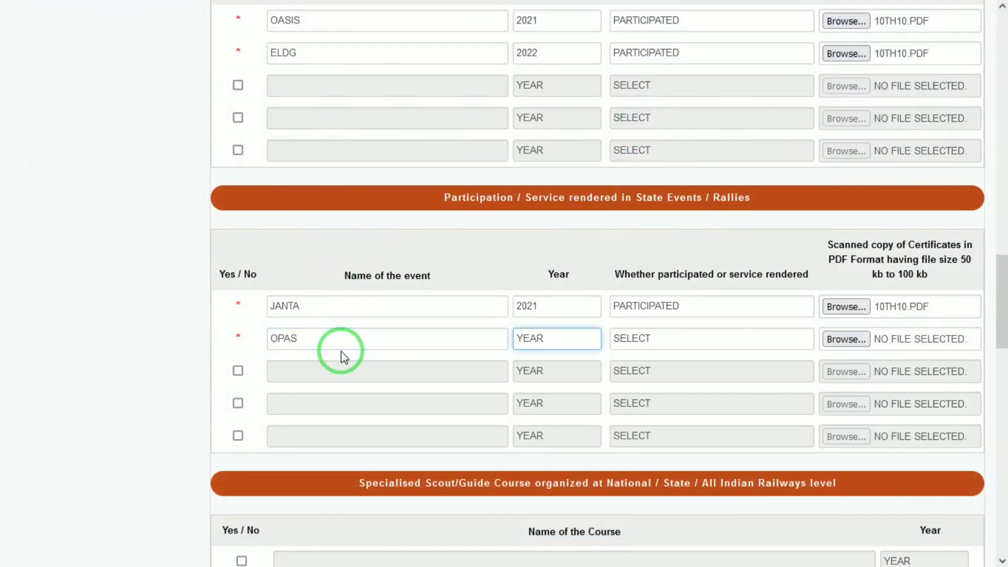
key("Down")
key("Tab")
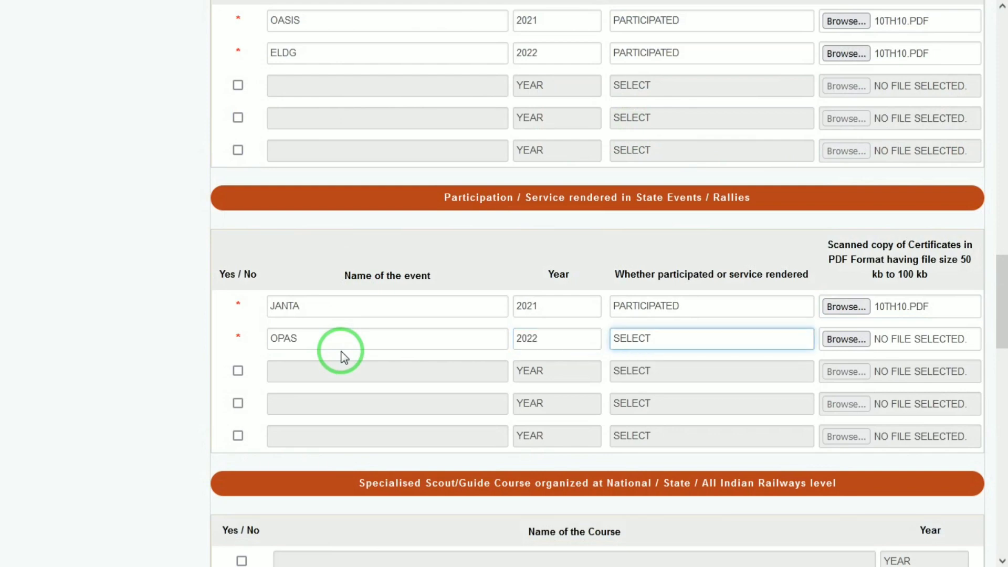
key("Down")
key("Tab")
key("space")
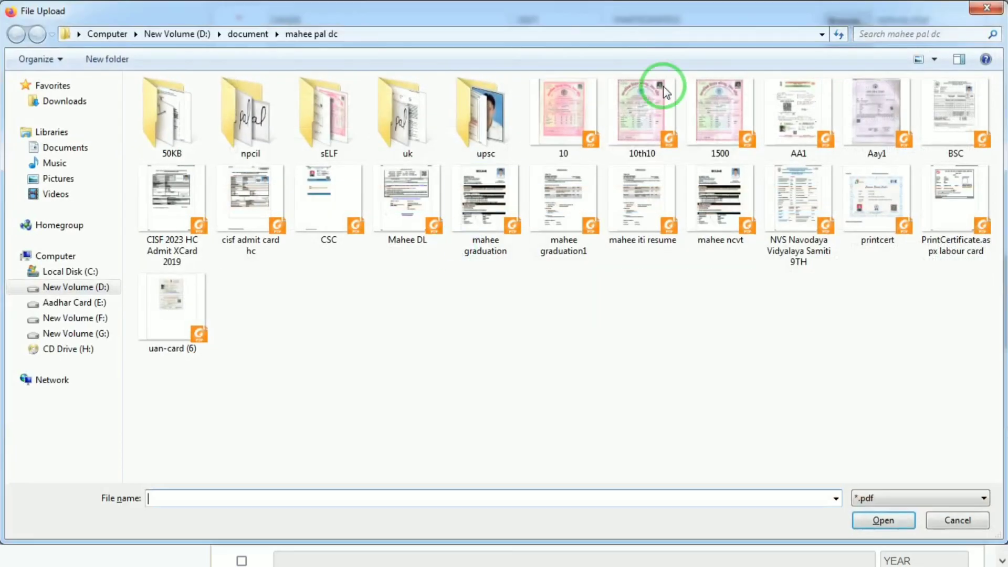
double_click(641, 118)
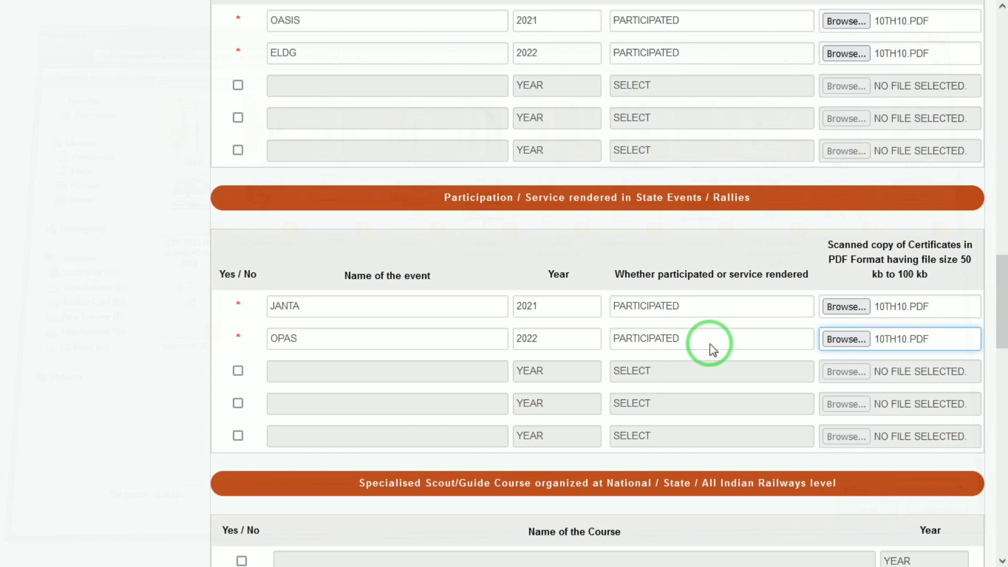
Step: Attach 10TH10.PDF as the SC certificate
scroll(996, 334, "down", 5)
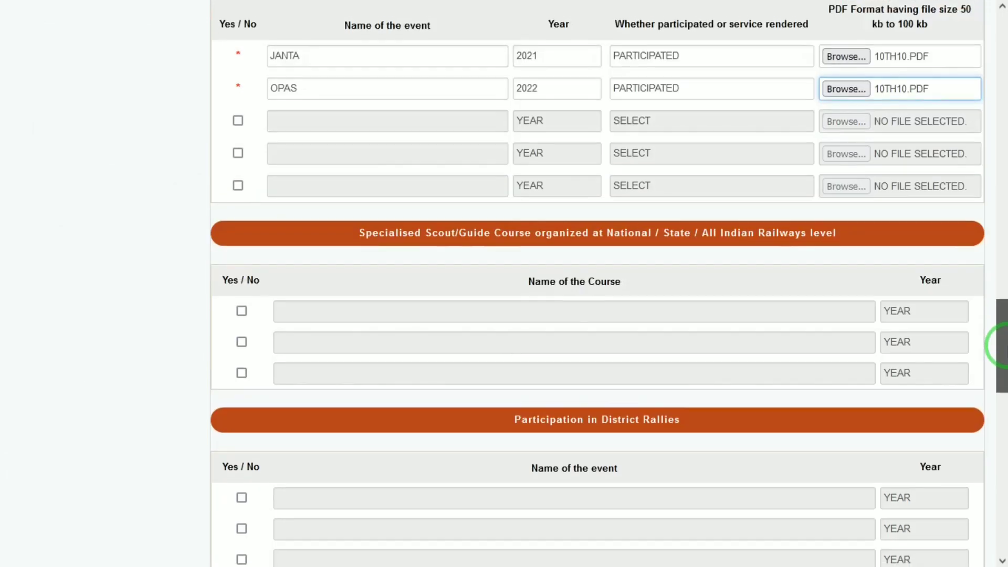
left_click_drag(1007, 345, 1007, 349)
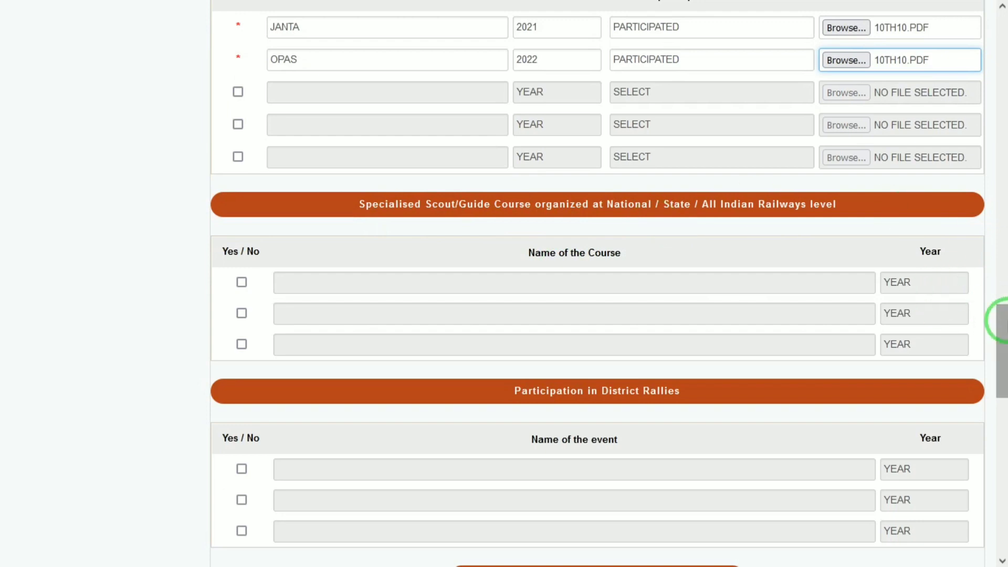
left_click_drag(997, 317, 997, 386)
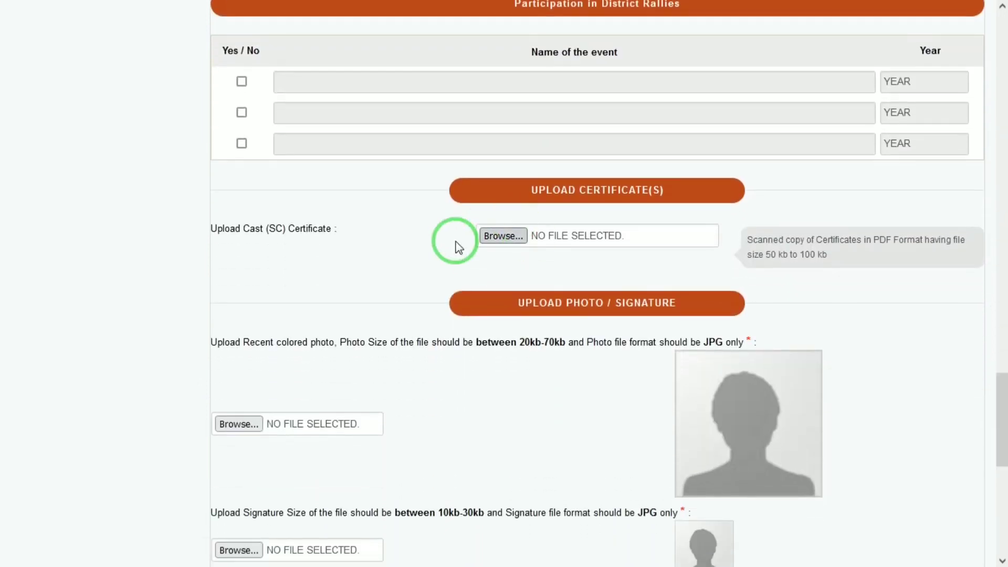
left_click(525, 237)
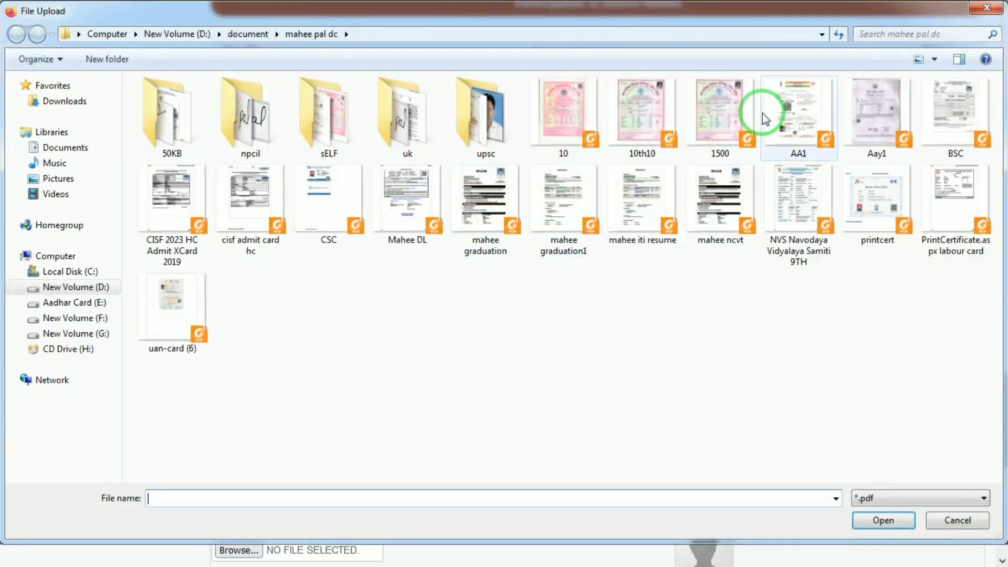
double_click(637, 113)
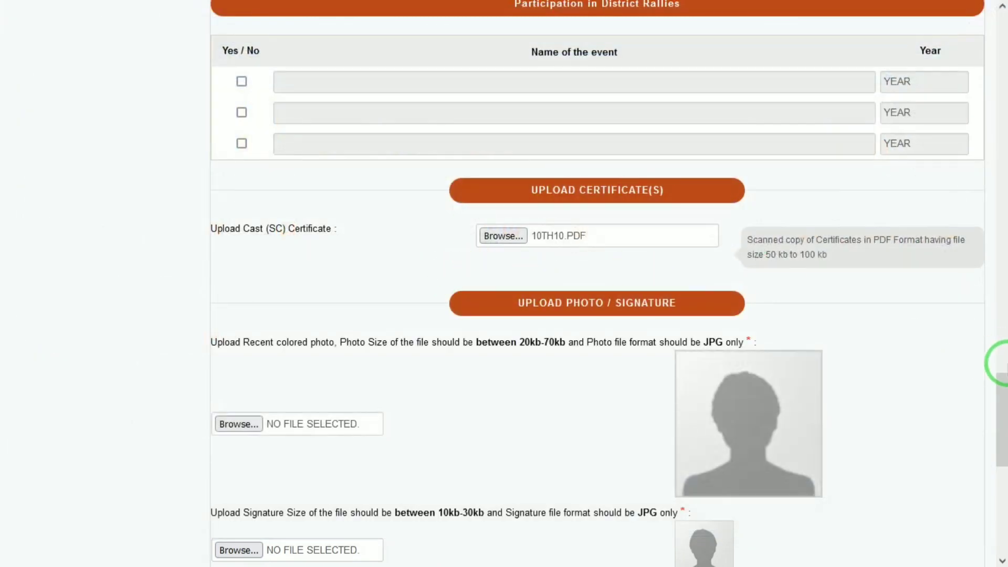
Step: Upload 1.jpg as the applicant photo and 2.jpg as the signature
left_click_drag(999, 382, 1000, 422)
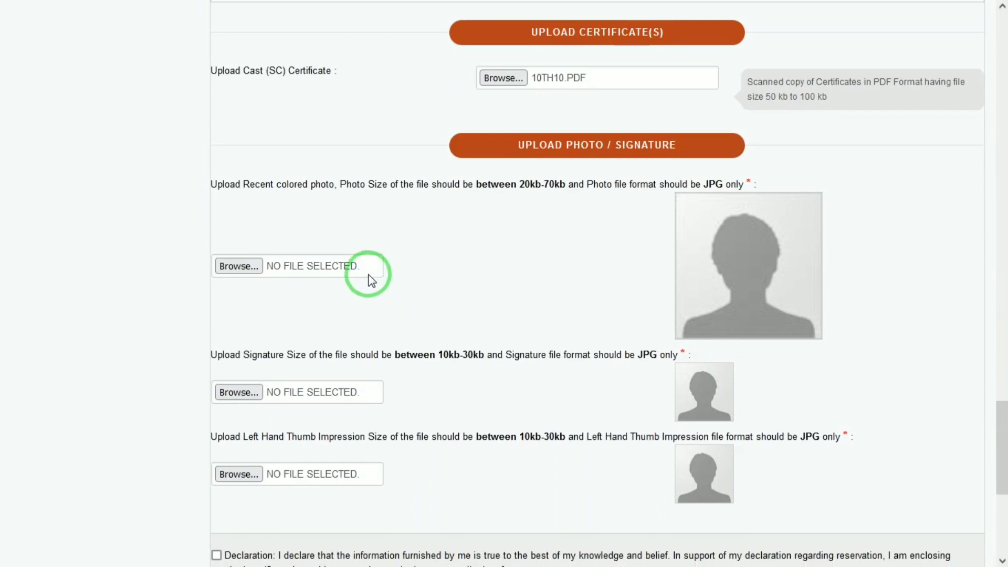
left_click(336, 272)
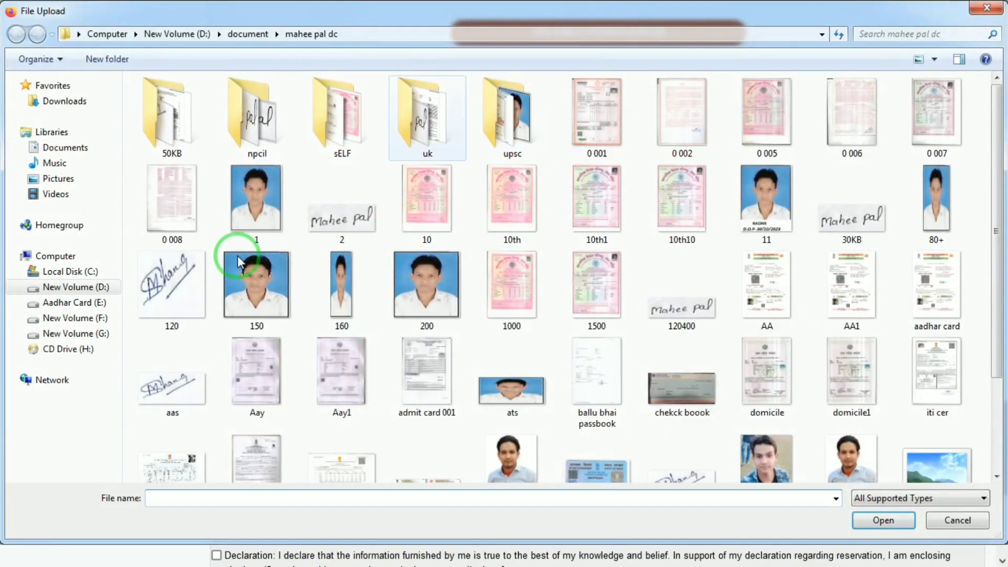
left_click(257, 210)
double_click(258, 210)
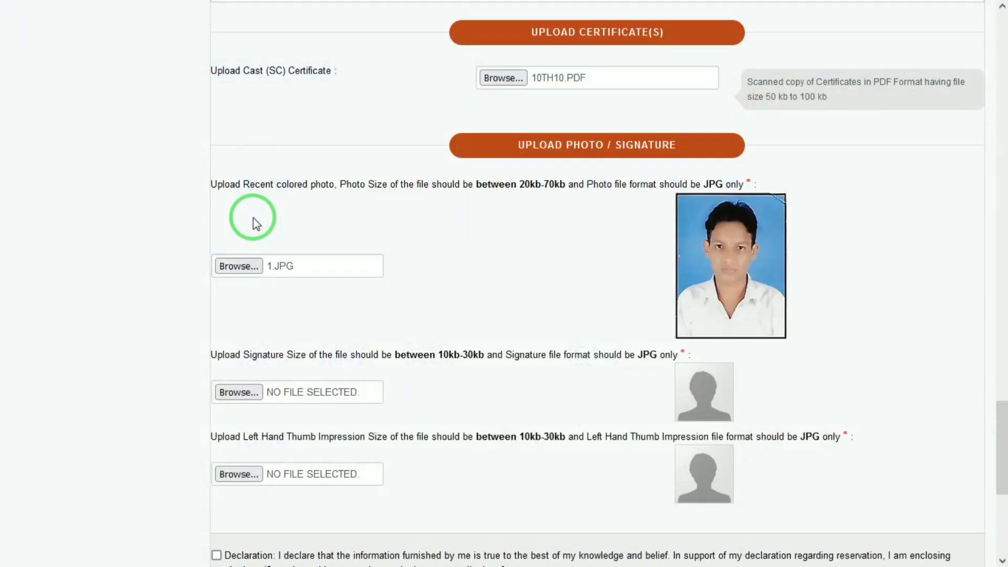
left_click(304, 394)
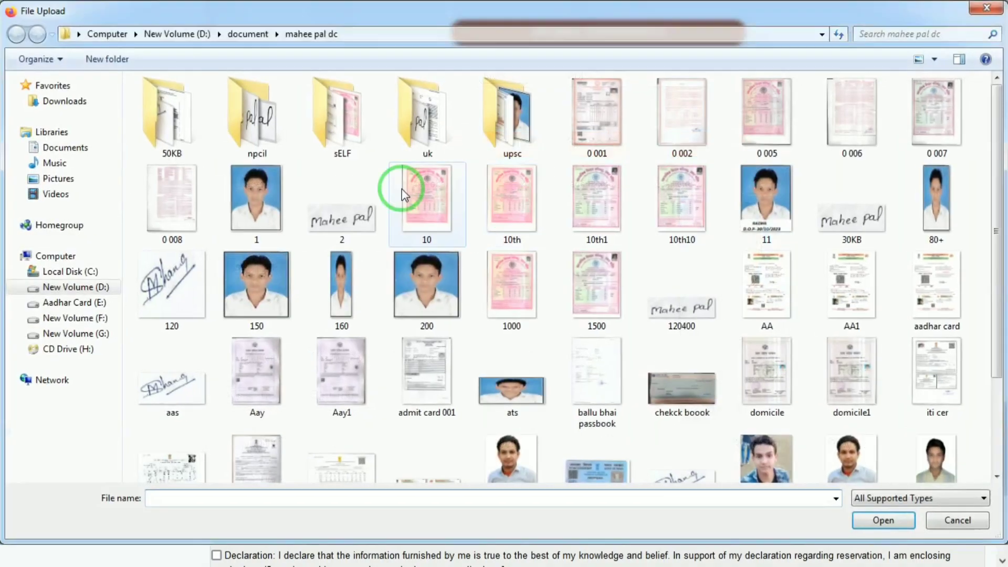
double_click(346, 206)
Step: Upload Right_Thumb_Impression as the thumb impression image
left_click(318, 474)
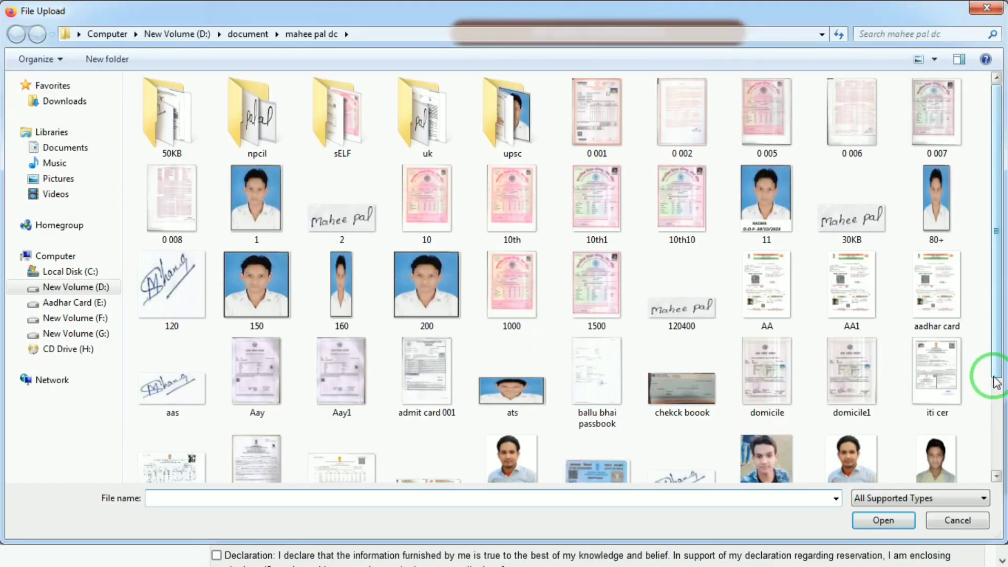
left_click_drag(994, 377, 984, 499)
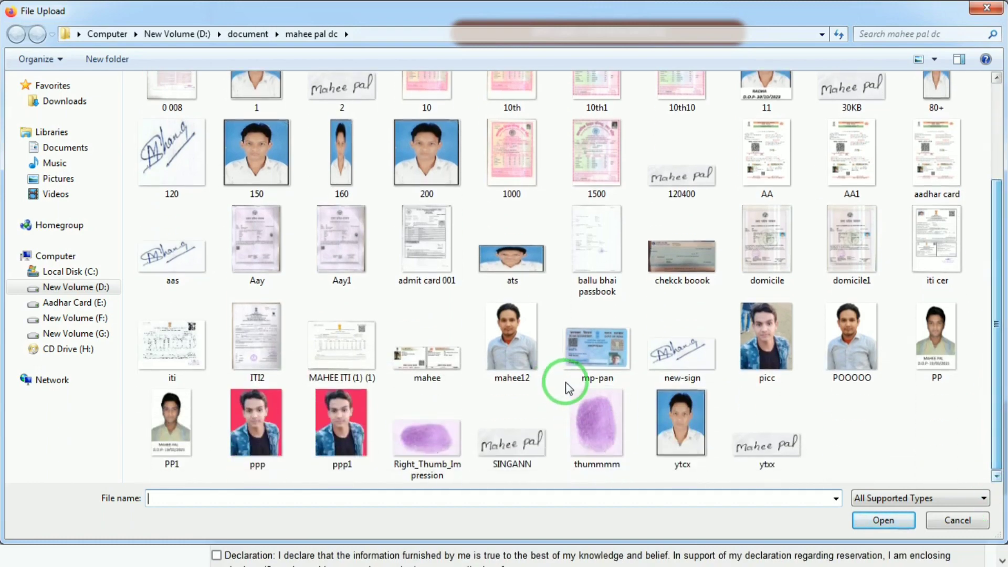
left_click(596, 416)
double_click(439, 439)
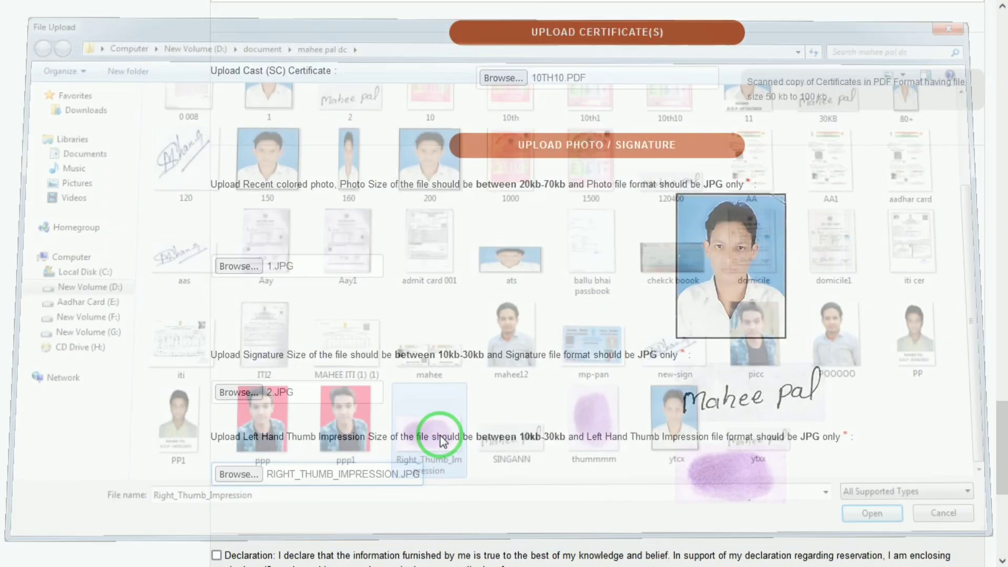
left_click_drag(993, 453, 990, 499)
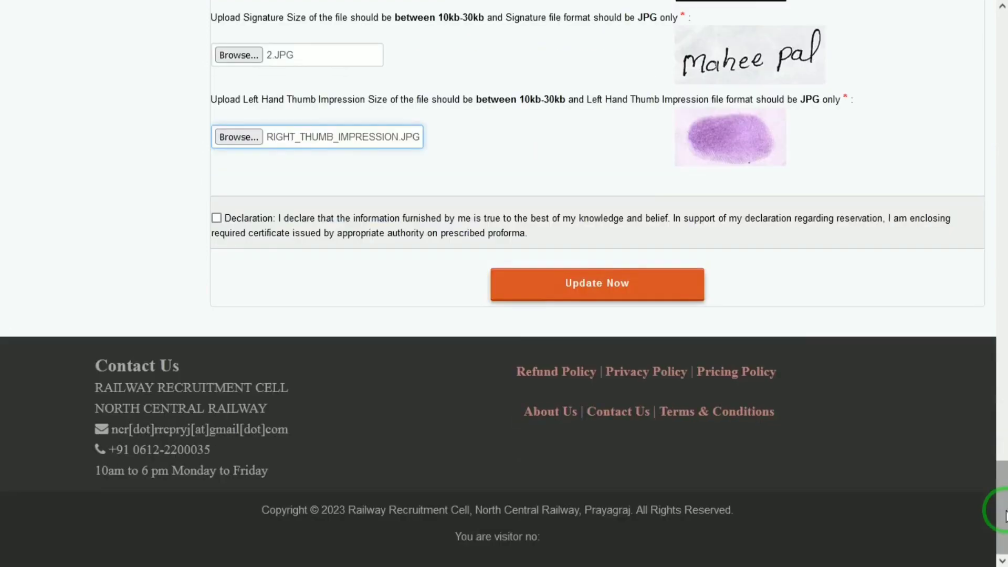
Step: Accept the declaration, submit the form, and start the 250 online fee payment
left_click(216, 219)
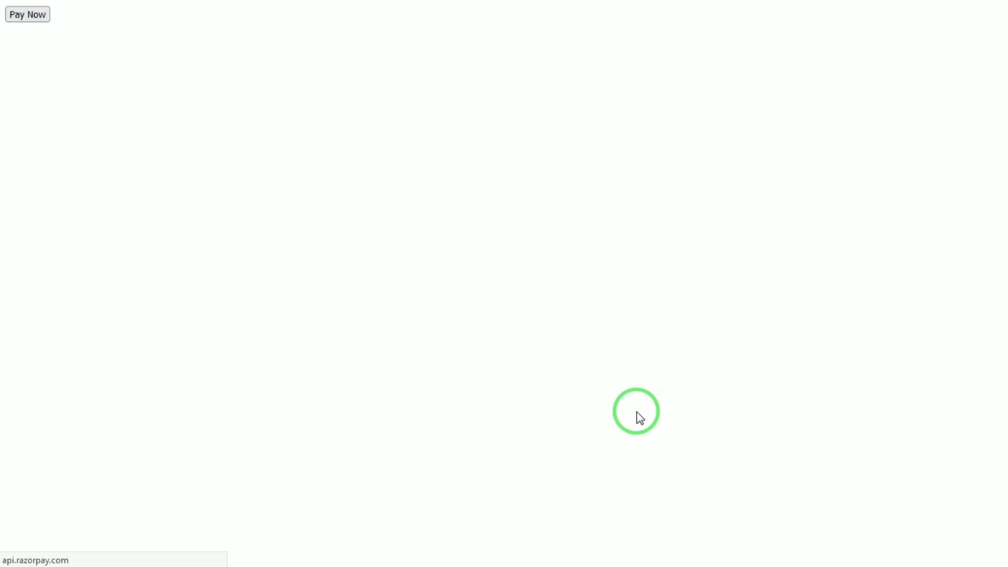
mouse_move(38, 42)
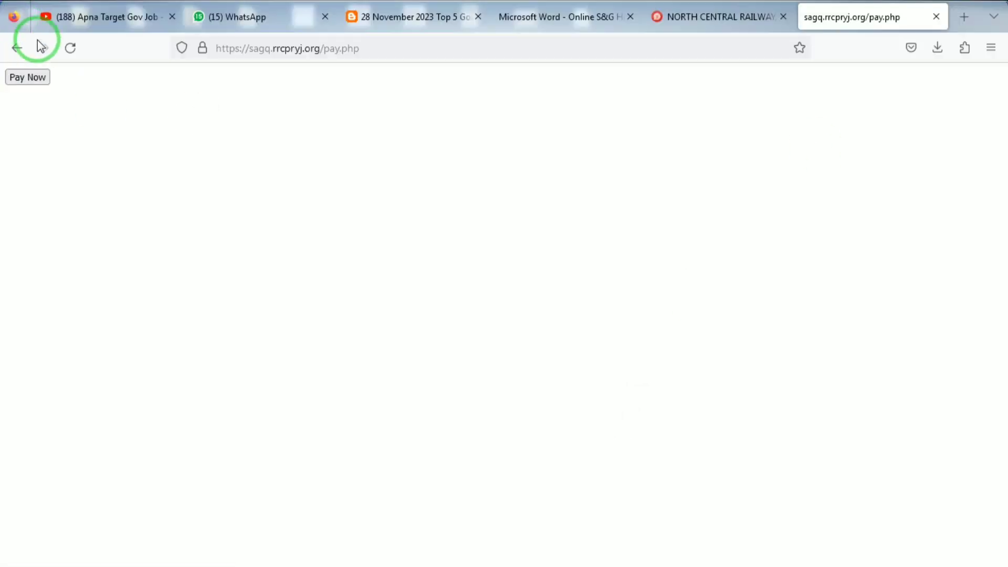
left_click(24, 77)
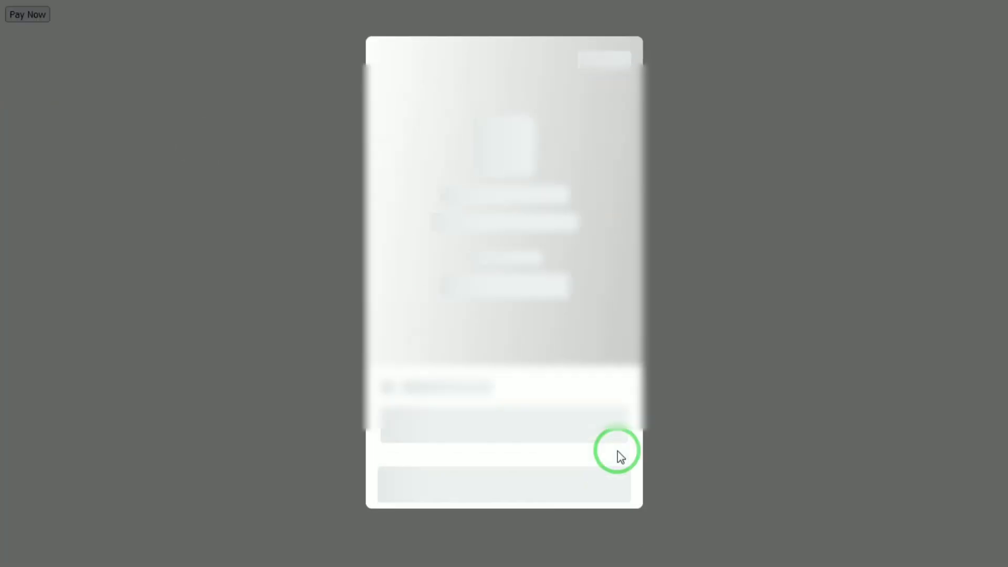